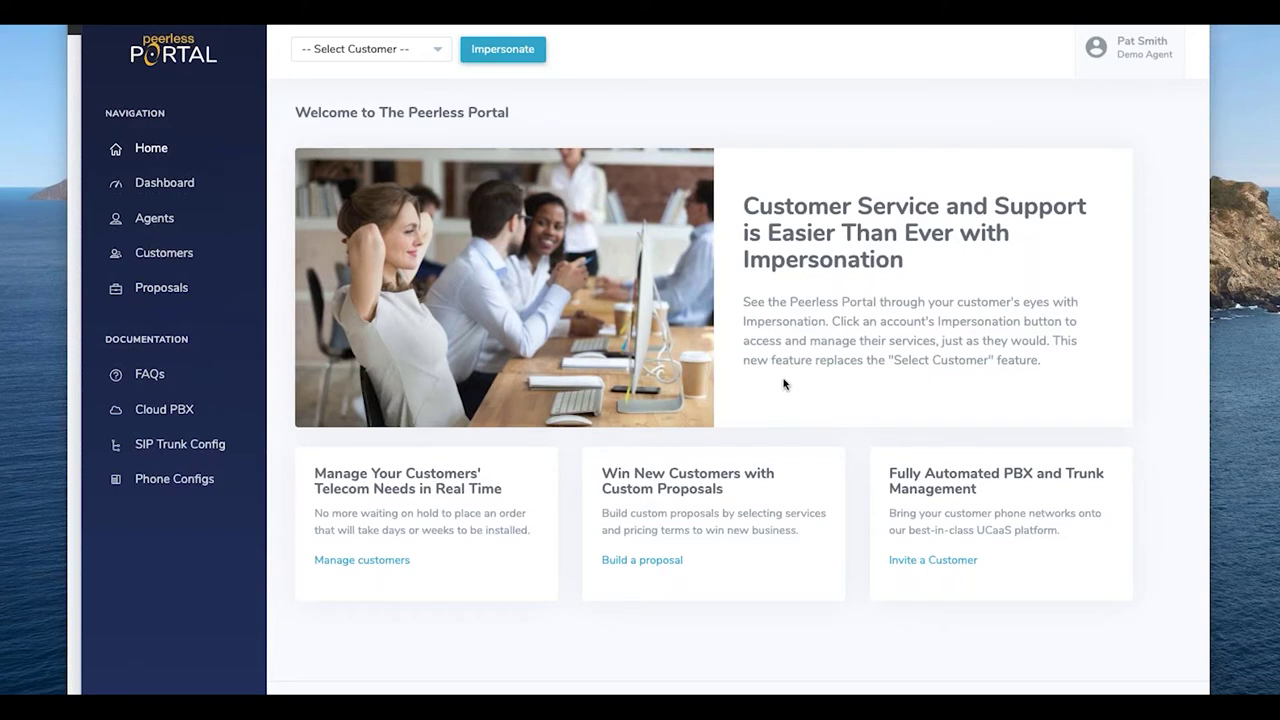
Step: Review the account options and the FAQs, Cloud PBX and SIP Trunk Config documentation pages
left_click(1128, 55)
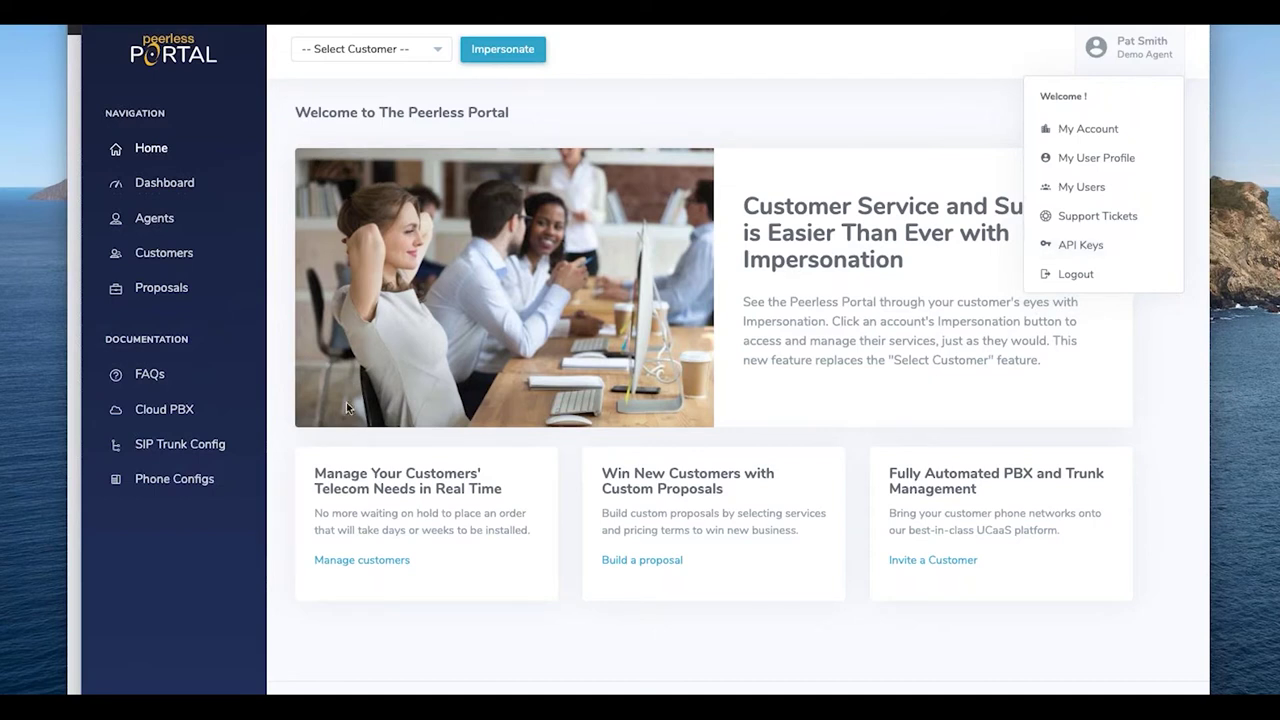
left_click(229, 591)
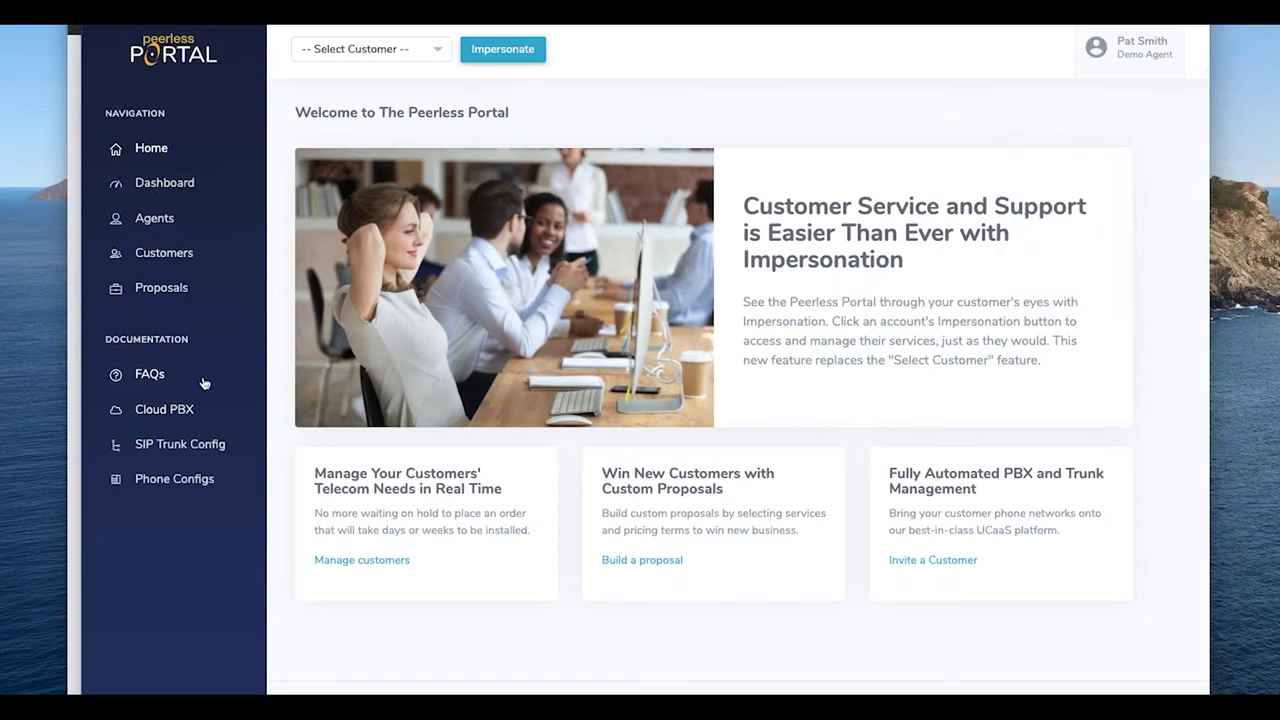
left_click(144, 380)
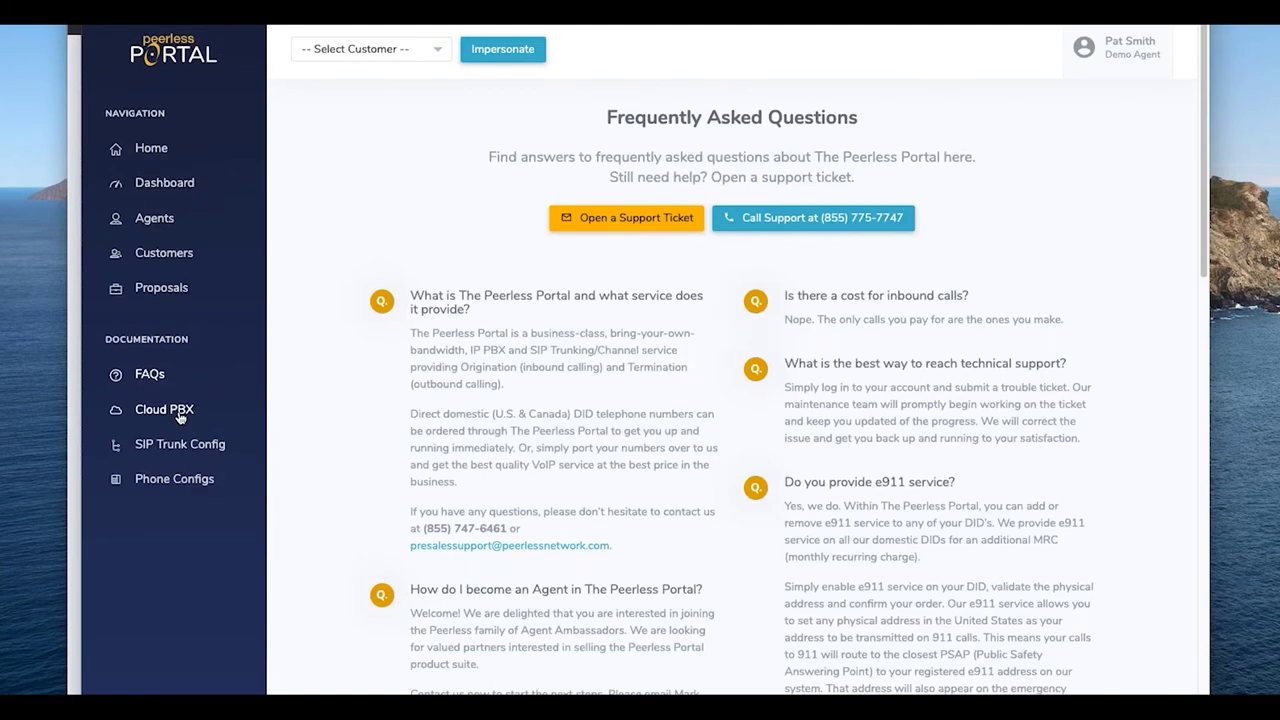
left_click(181, 417)
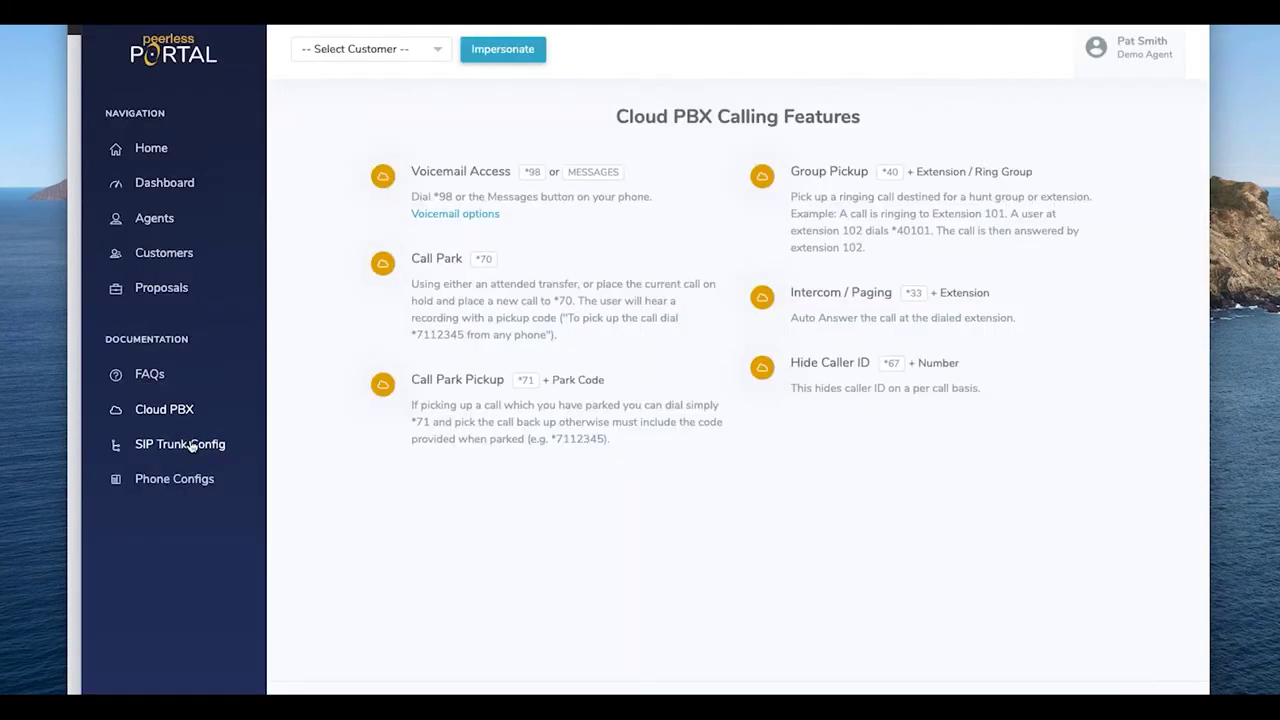
left_click(191, 445)
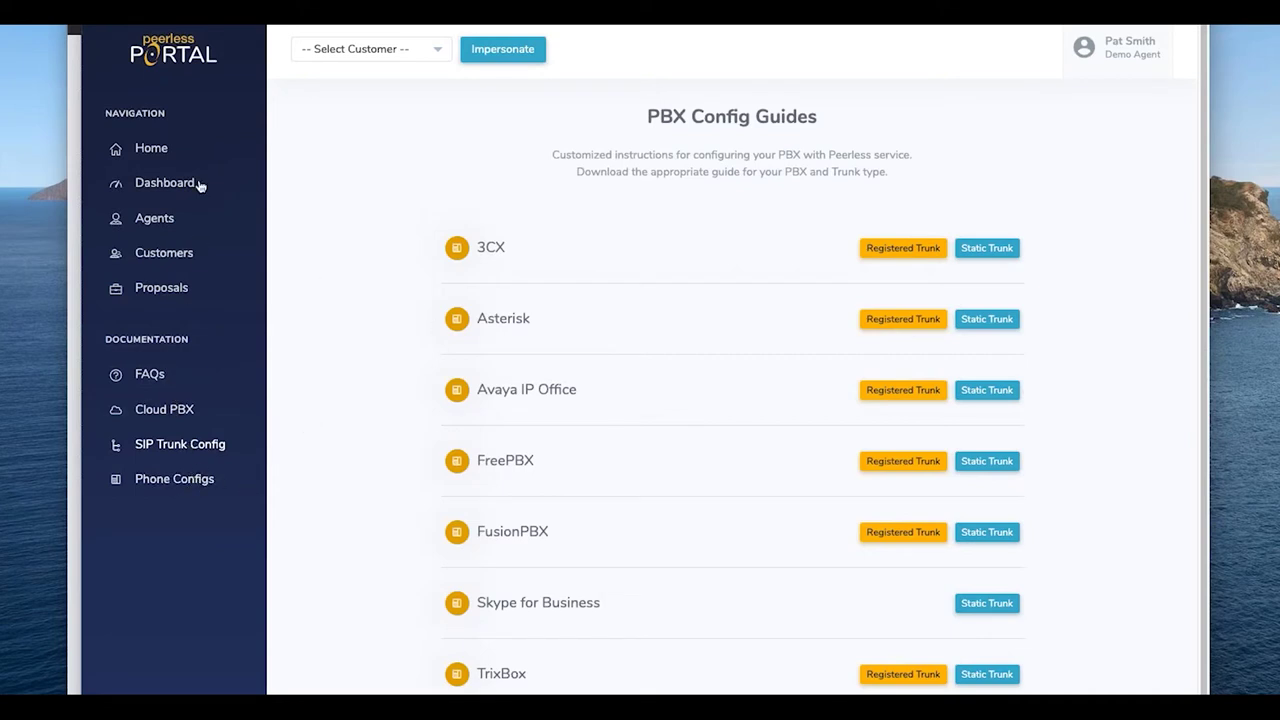
Step: Start a new proposal and title it "Pizza Is Good"
left_click(157, 289)
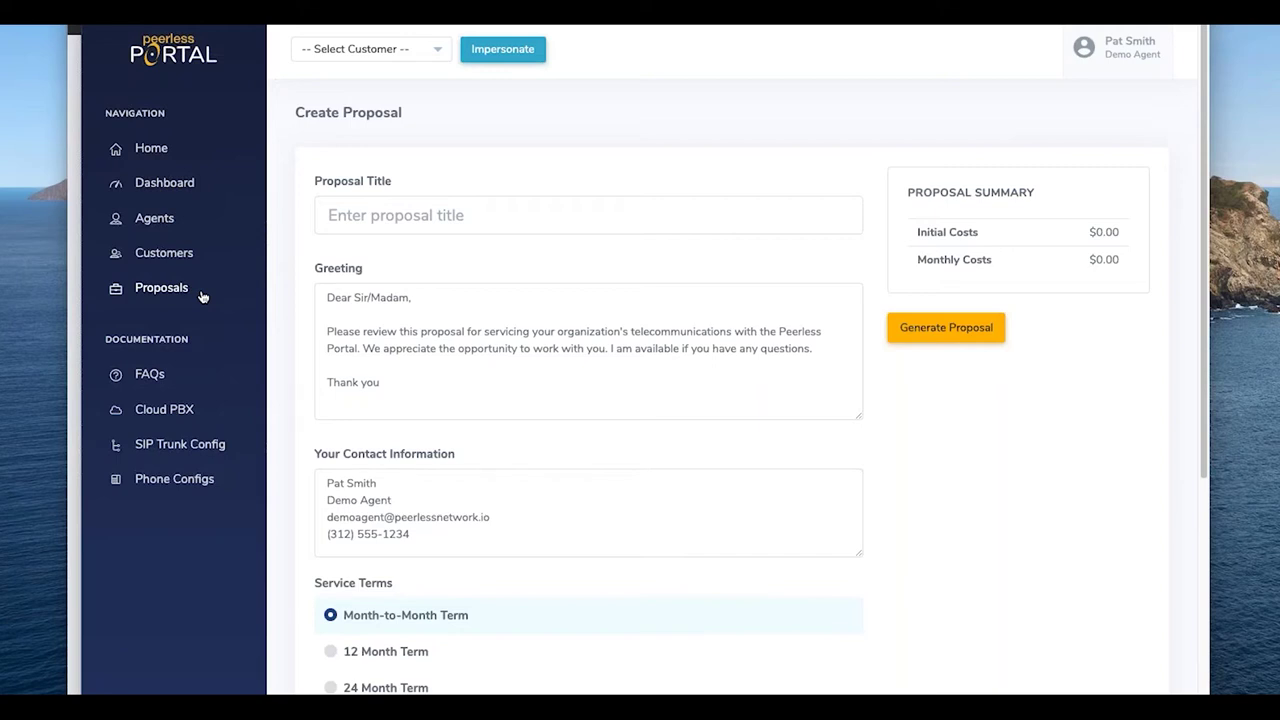
left_click(515, 213)
type("Pizza")
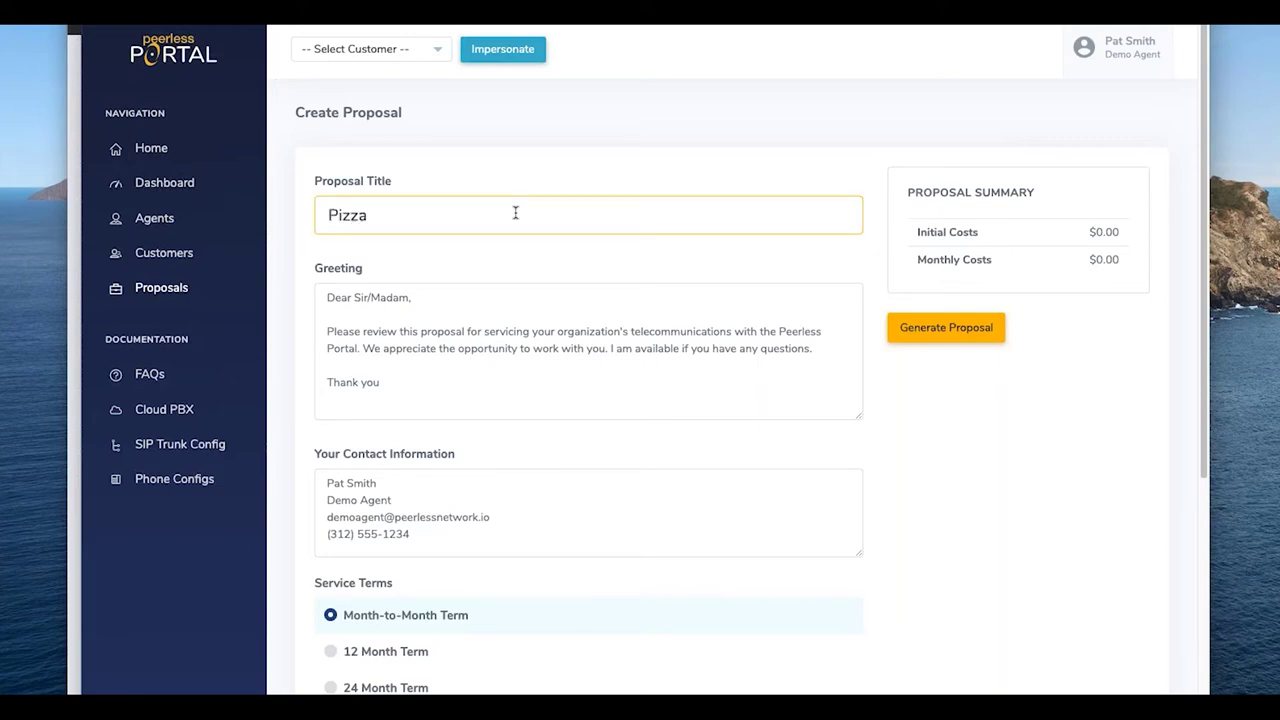
type(" Is Good")
Step: Review the proposal's greeting text and contact information
left_click_drag(432, 399, 343, 266)
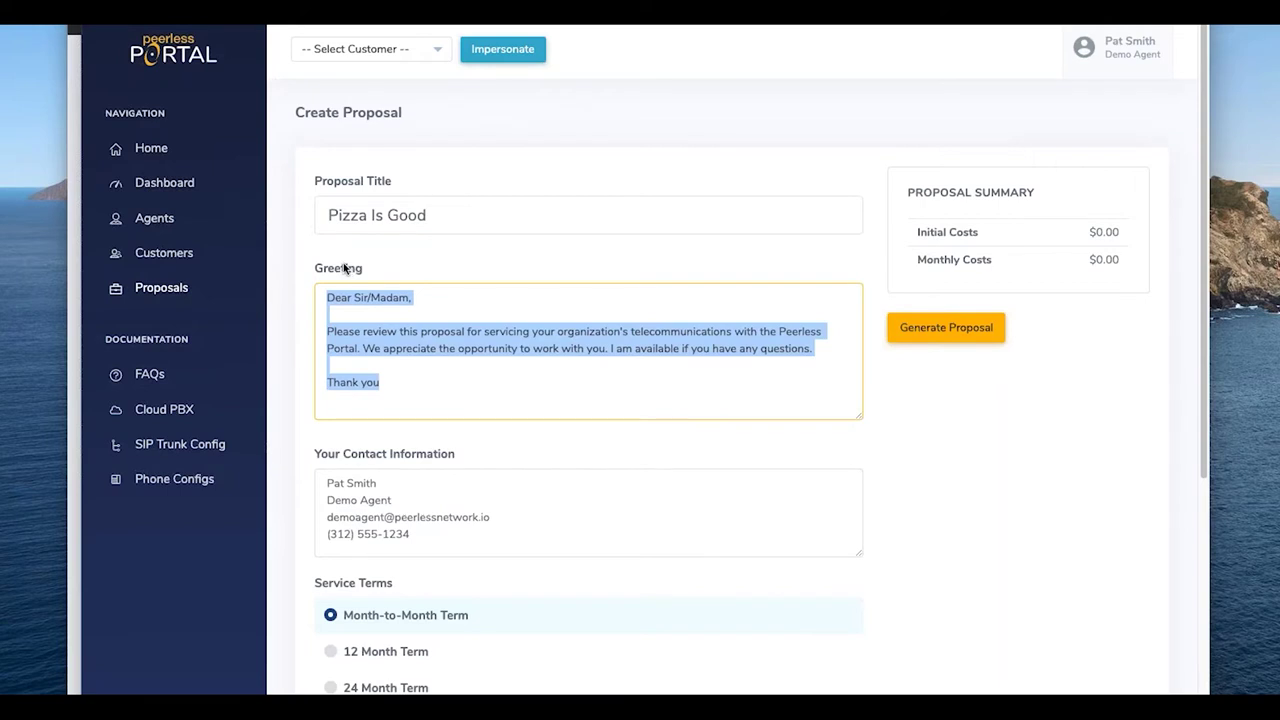
left_click(477, 349)
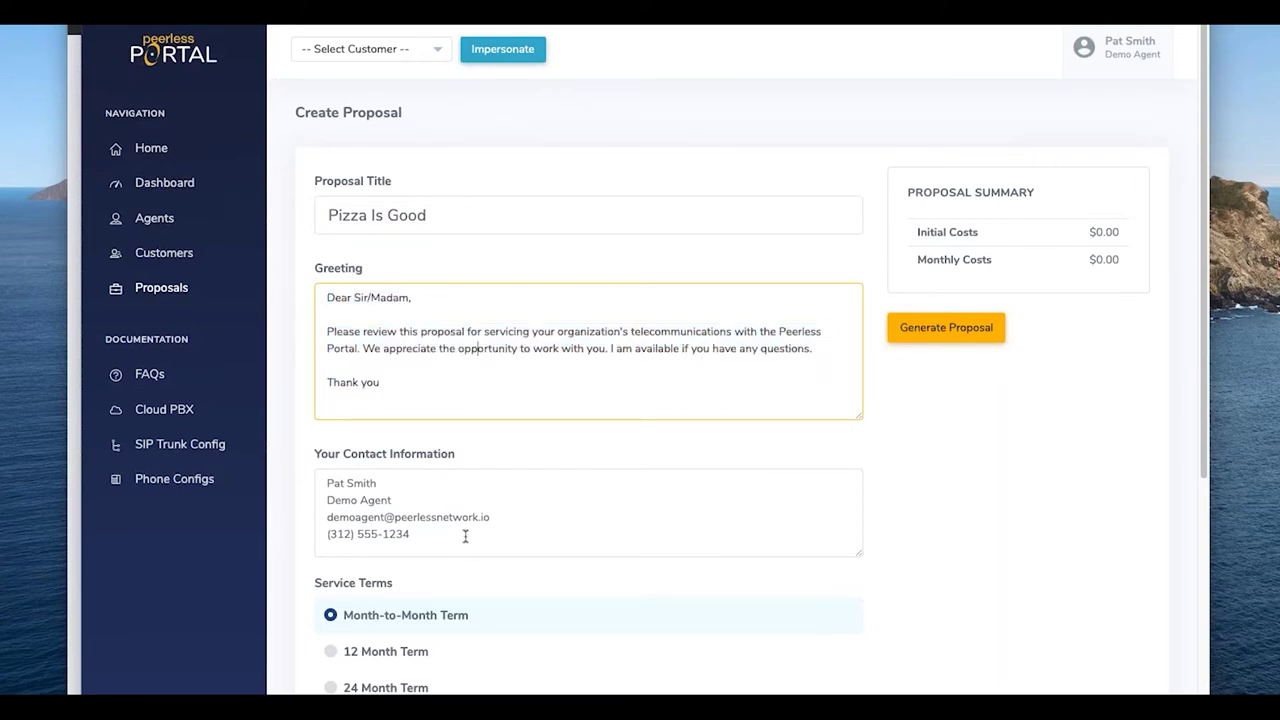
left_click_drag(412, 537, 352, 484)
left_click(538, 487)
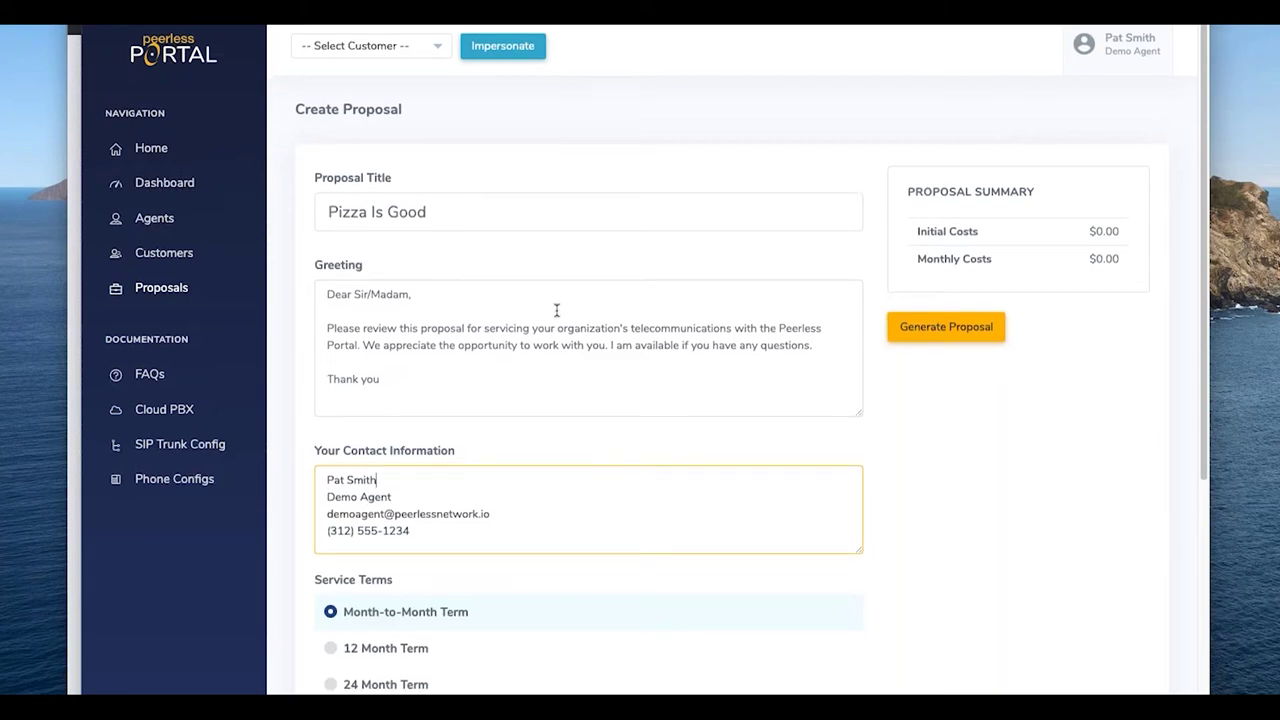
Step: Set the proposal's service terms to 36 Month Term
scroll(556, 305, "down", 1)
scroll(556, 304, "down", 4)
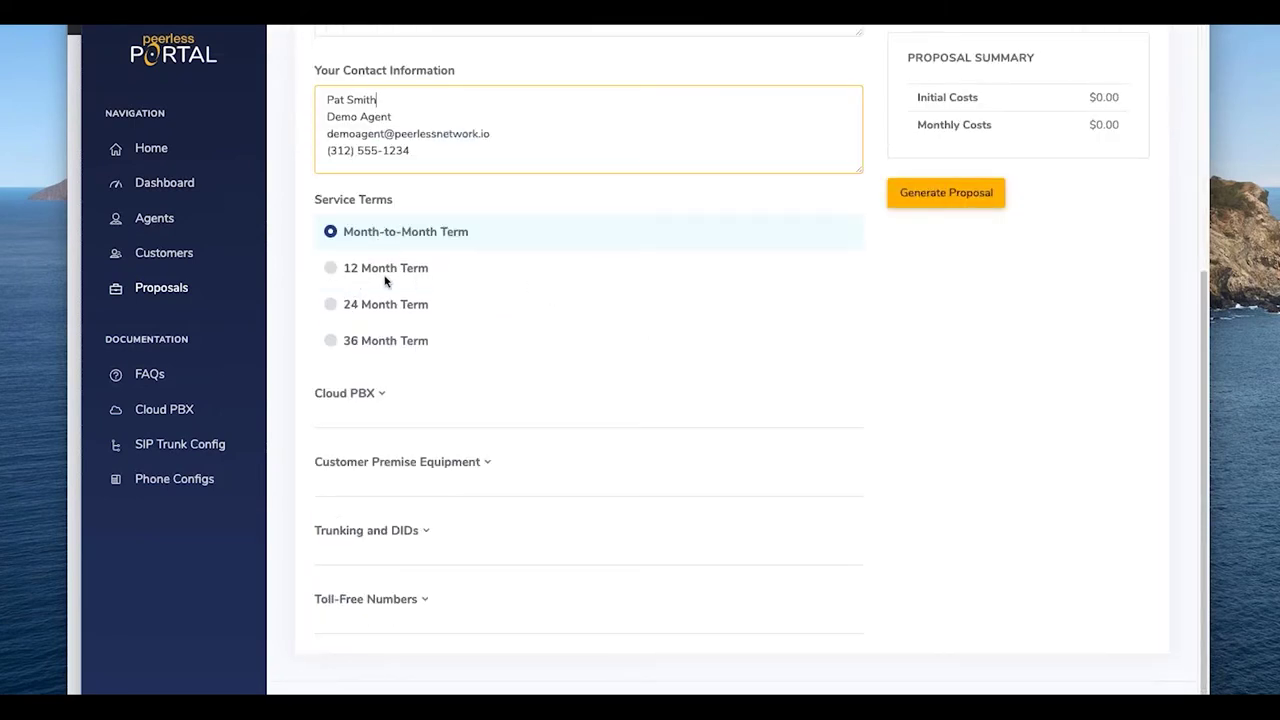
left_click(330, 268)
left_click(330, 304)
left_click(329, 341)
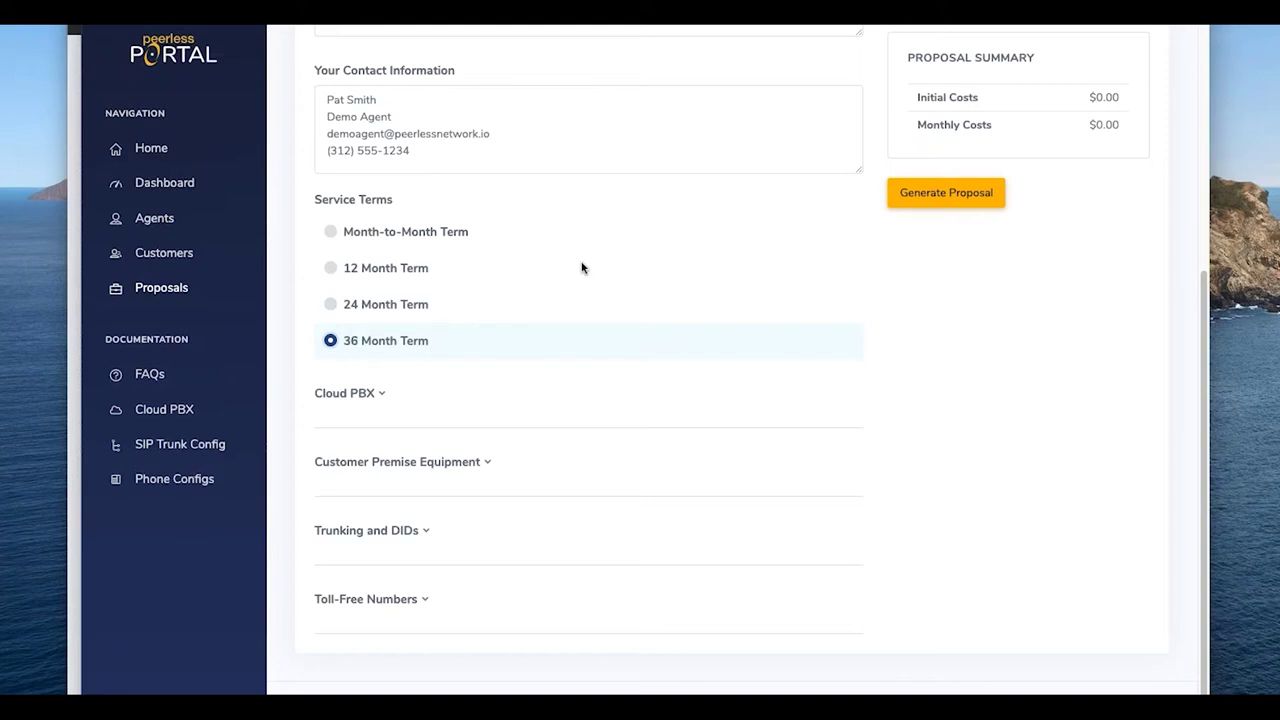
Step: Look through the proposal's Cloud PBX, Customer Premise Equipment, and Trunking and DIDs sections
left_click(382, 395)
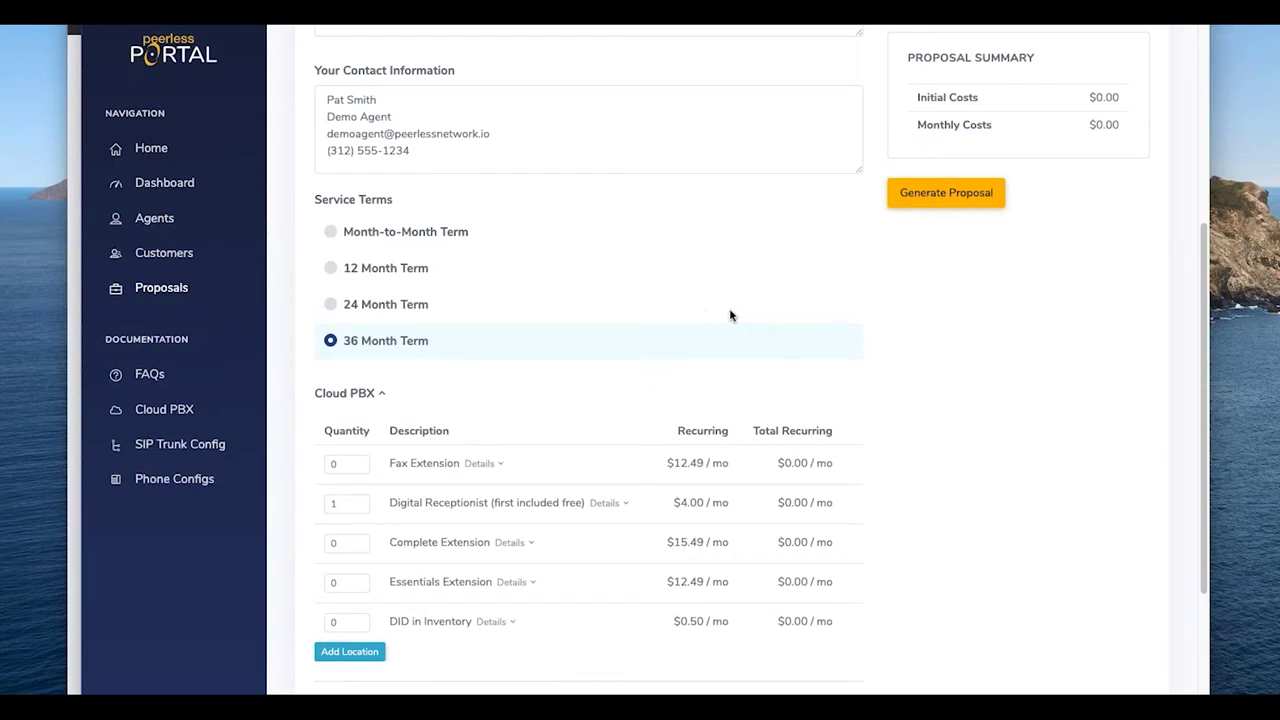
left_click(367, 399)
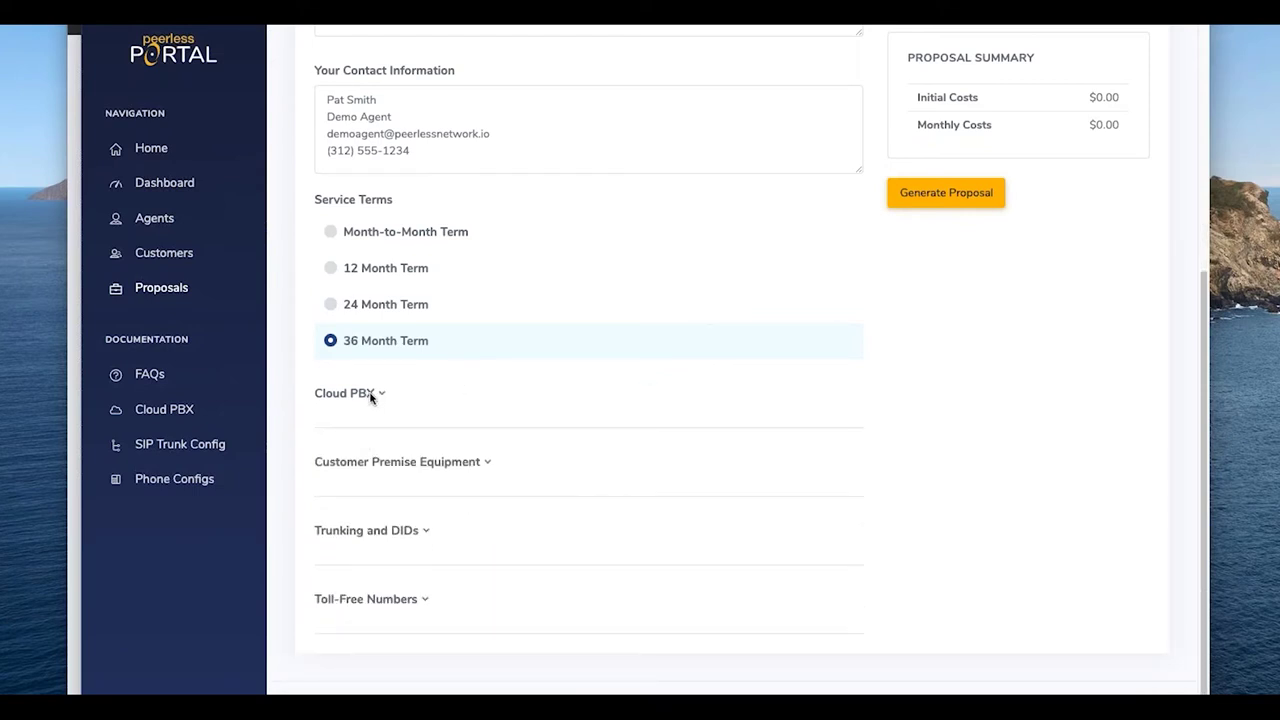
left_click(430, 466)
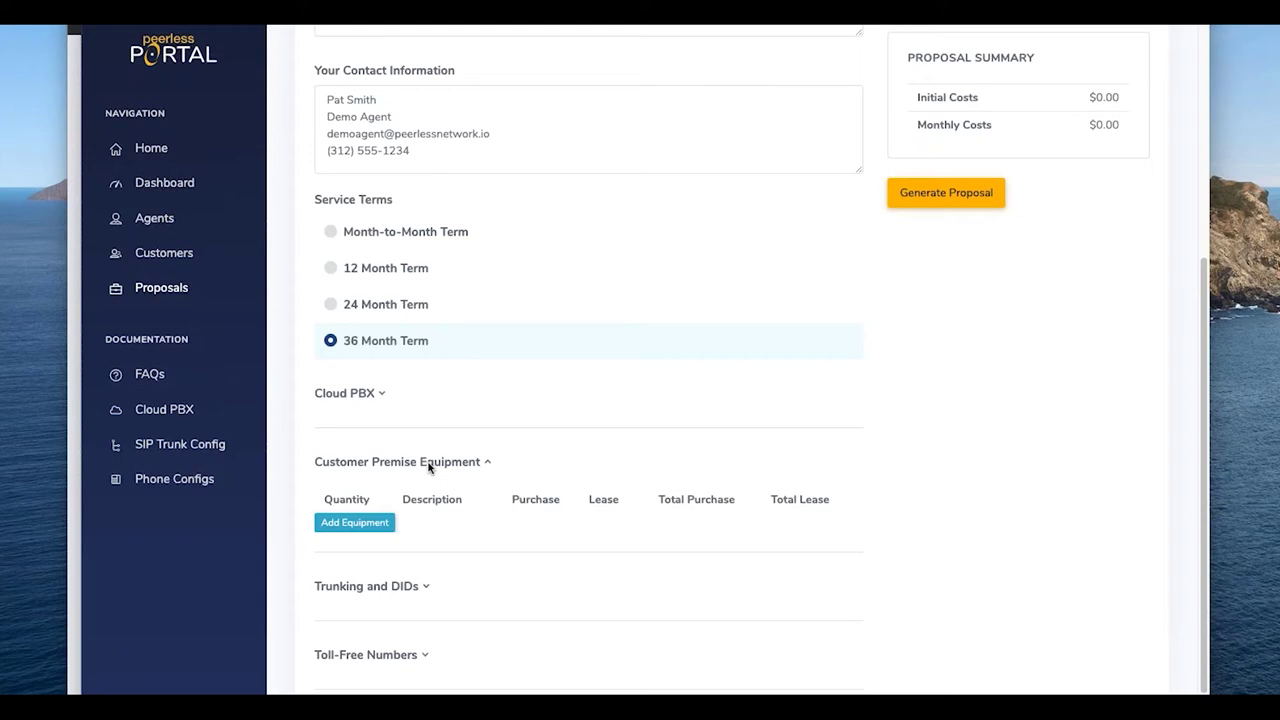
left_click(430, 466)
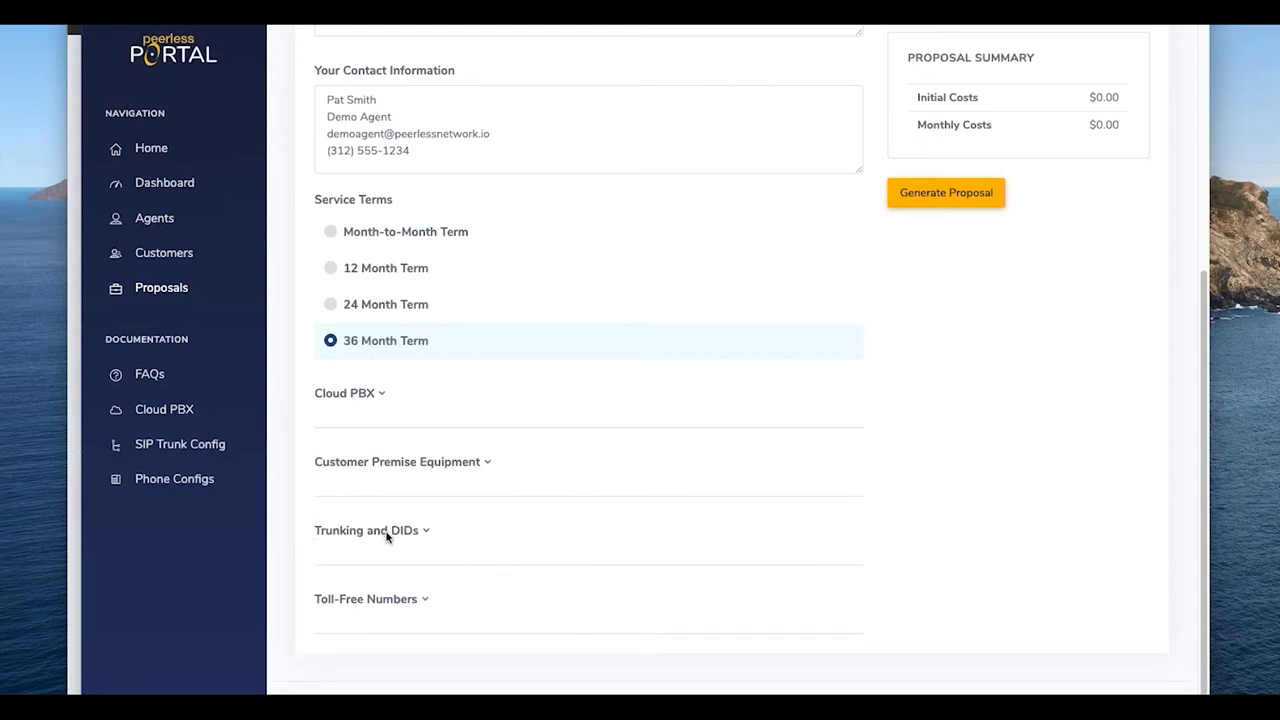
left_click(387, 536)
left_click(394, 532)
Step: Set the Cloud PBX quantities to 10 Complete Extensions and 2 Essentials Extensions
left_click(372, 396)
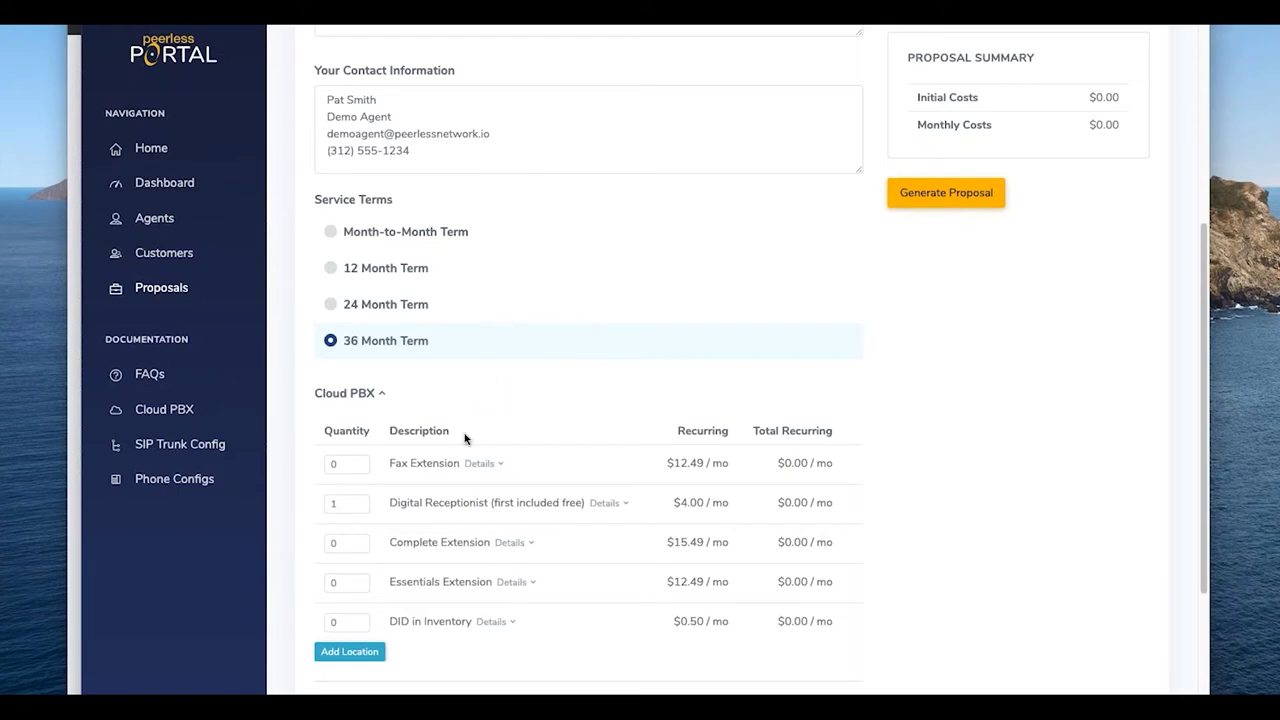
double_click(328, 543)
type("10")
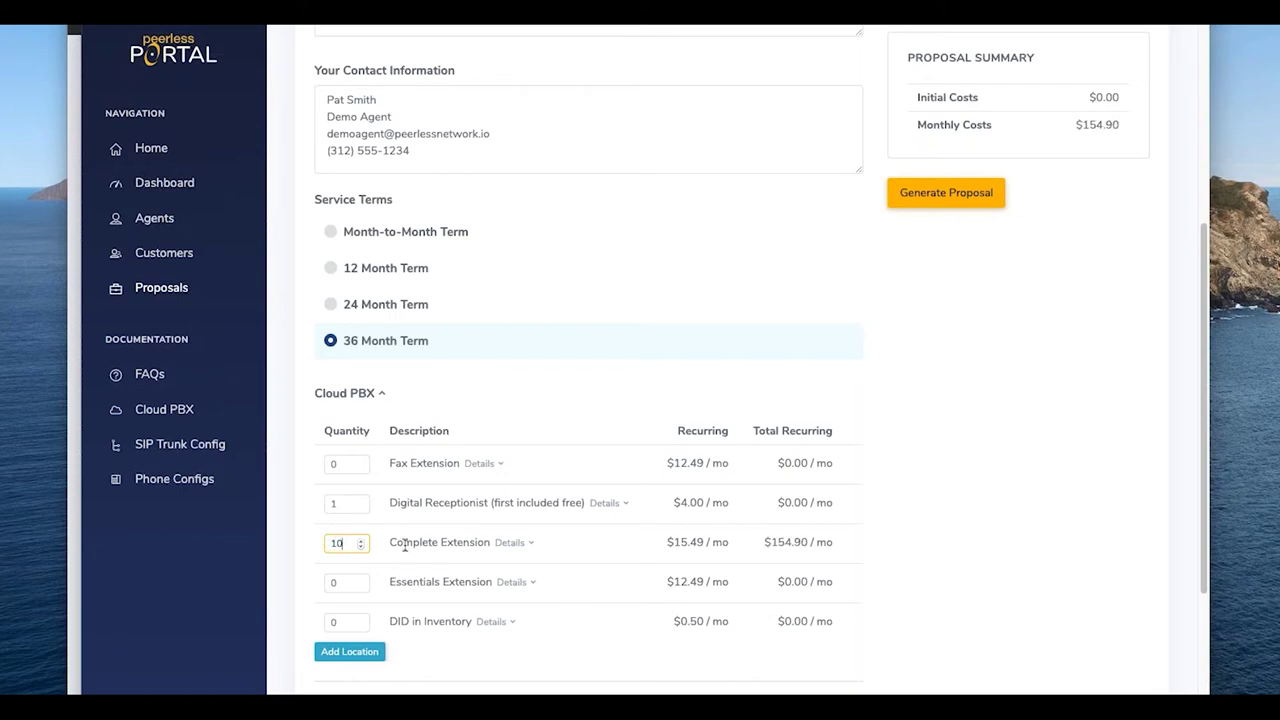
double_click(324, 582)
type("2")
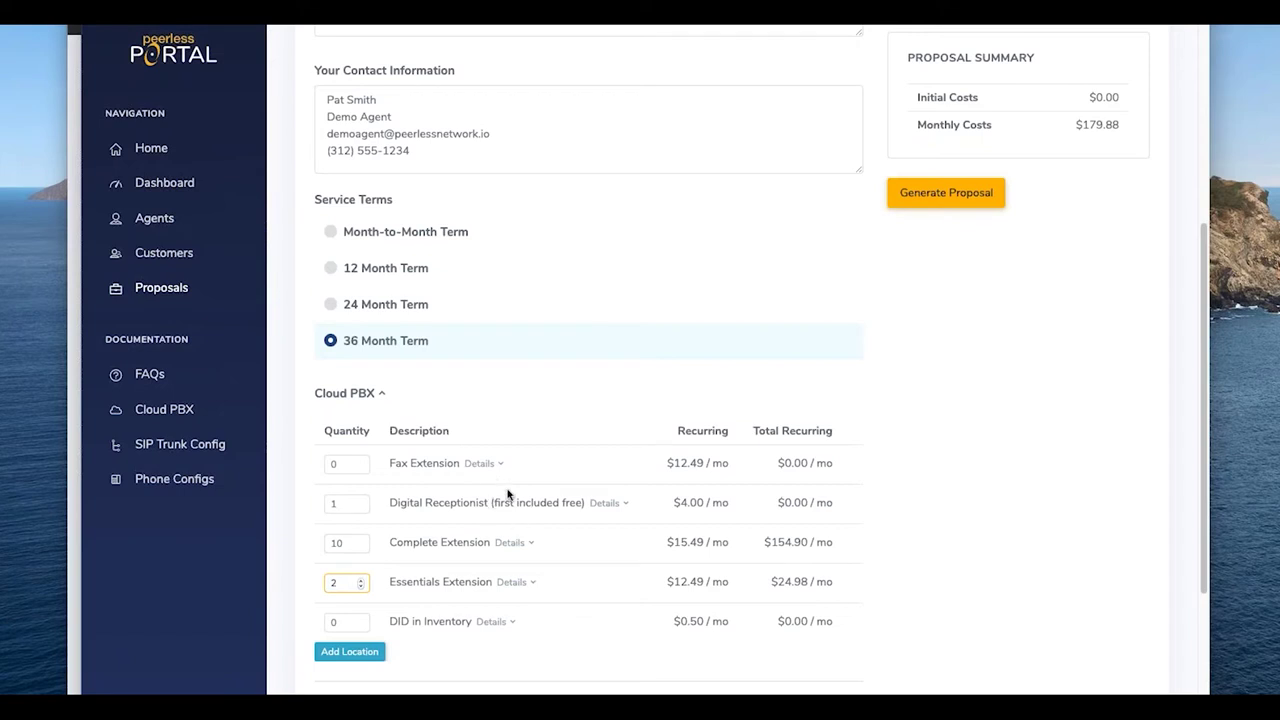
Step: Open the equipment catalog from the proposal's Customer Premise Equipment section
scroll(507, 494, "down", 2)
left_click(486, 472)
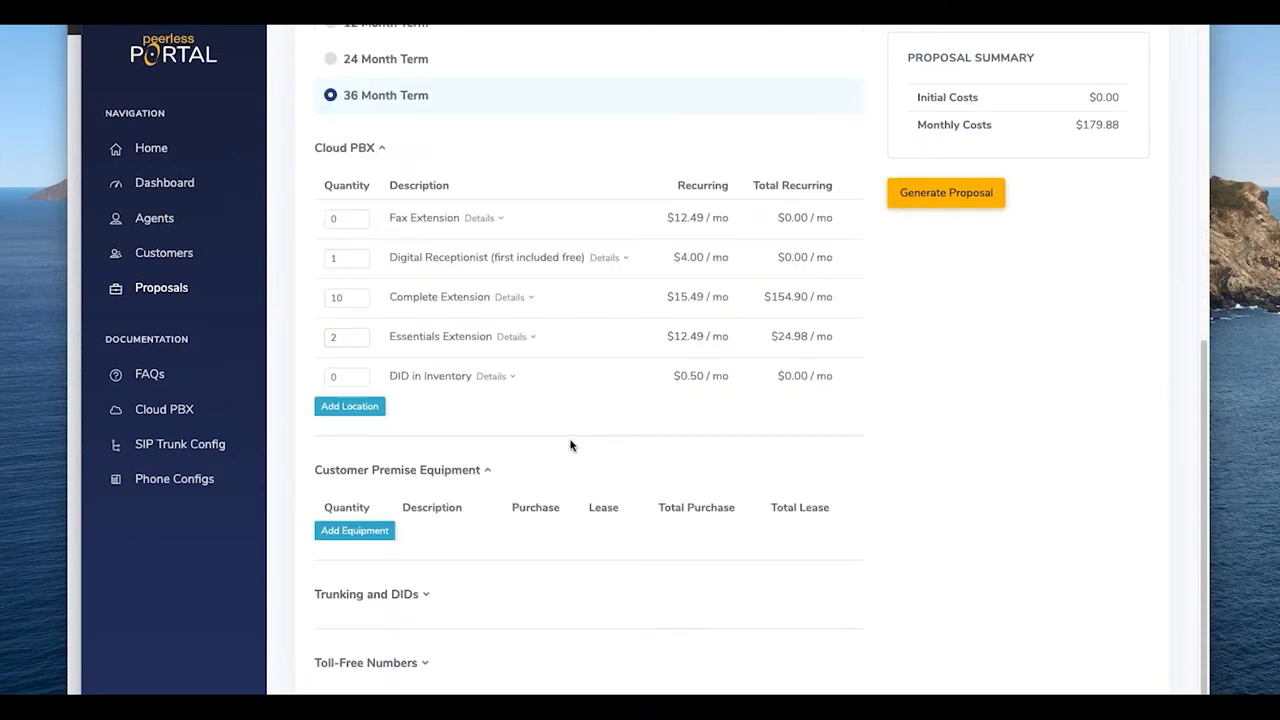
left_click(340, 530)
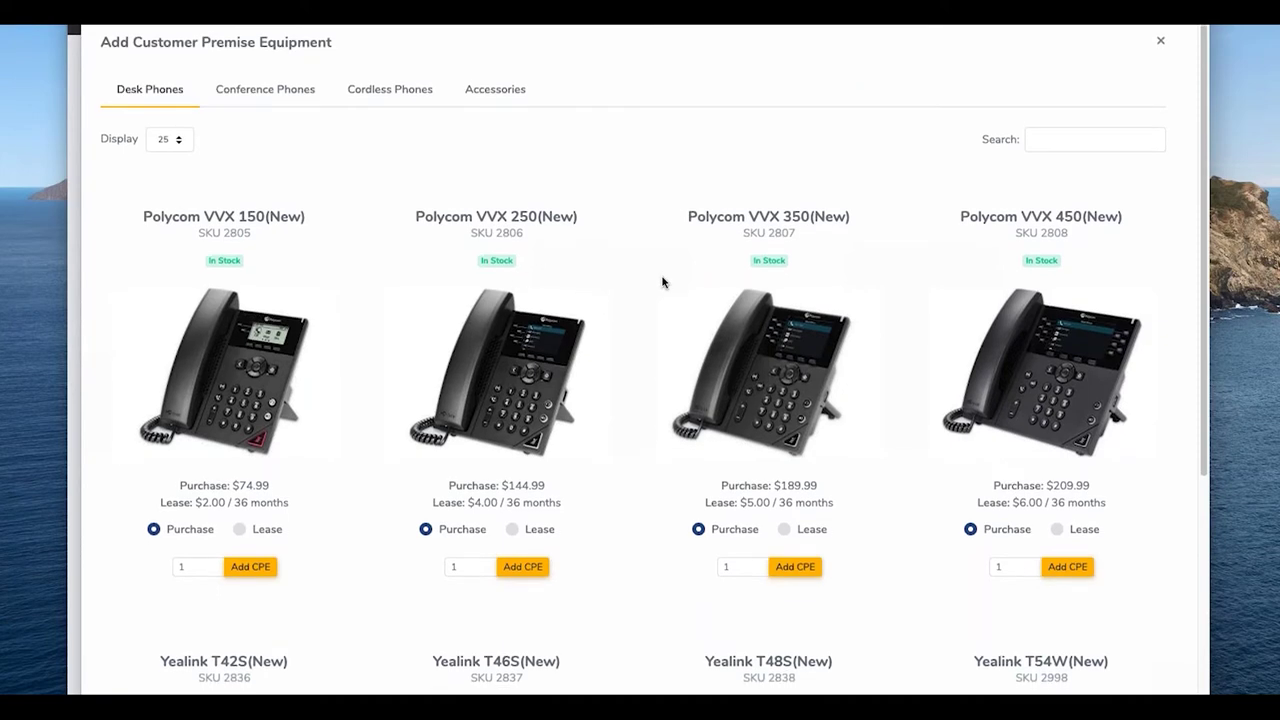
Step: Browse the equipment catalog's desk phones, conference phones, cordless phones and accessories
scroll(662, 282, "down", 5)
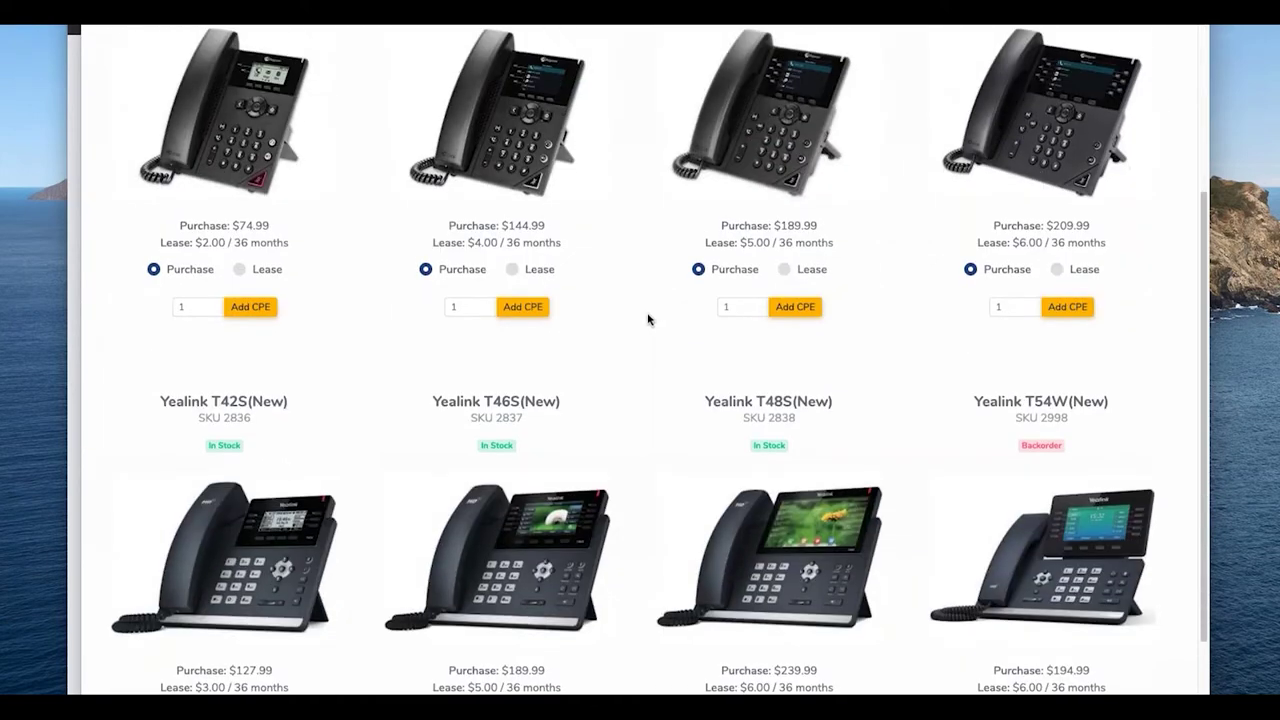
scroll(650, 323, "up", 5)
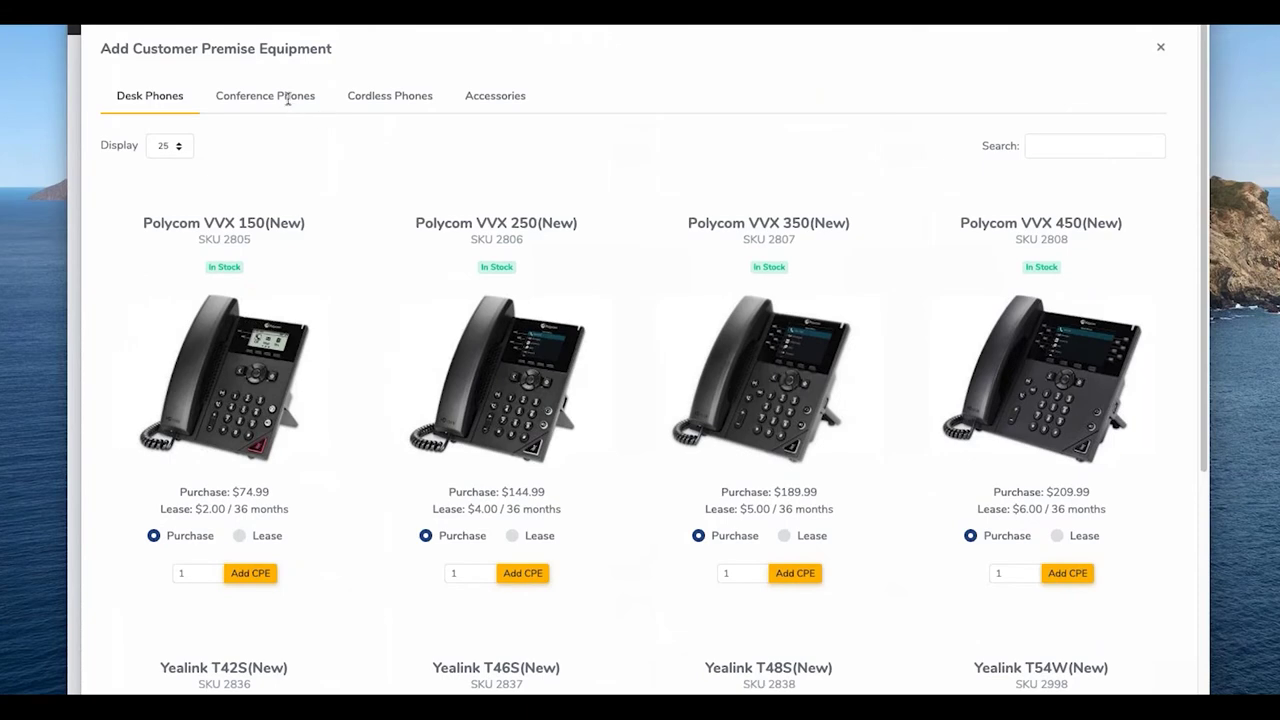
left_click(294, 94)
left_click(390, 97)
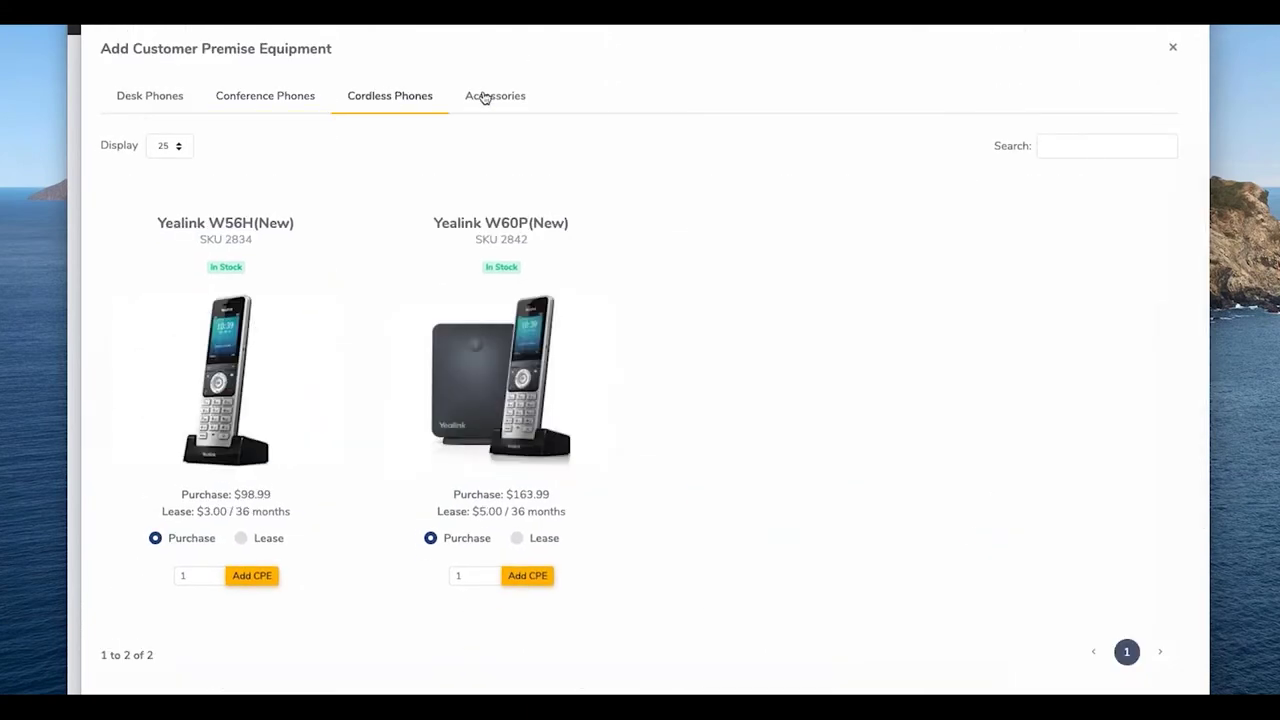
left_click(488, 95)
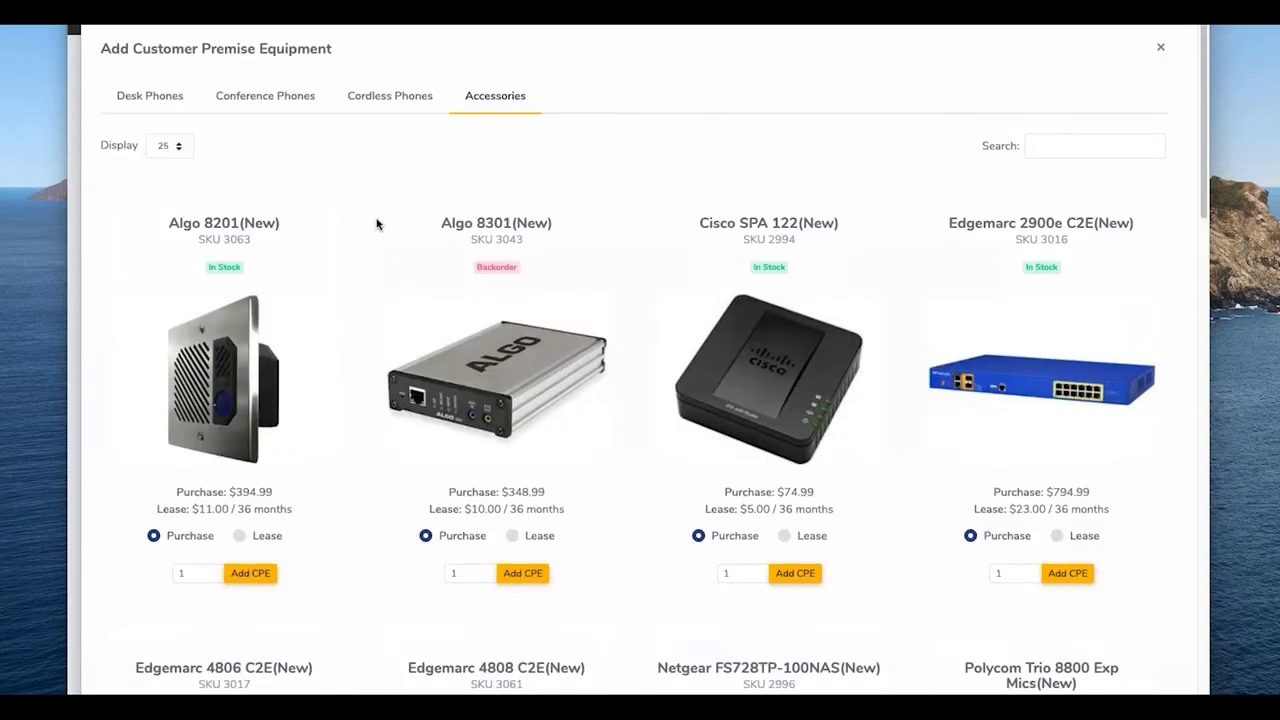
scroll(800, 338, "down", 4)
scroll(708, 297, "down", 7)
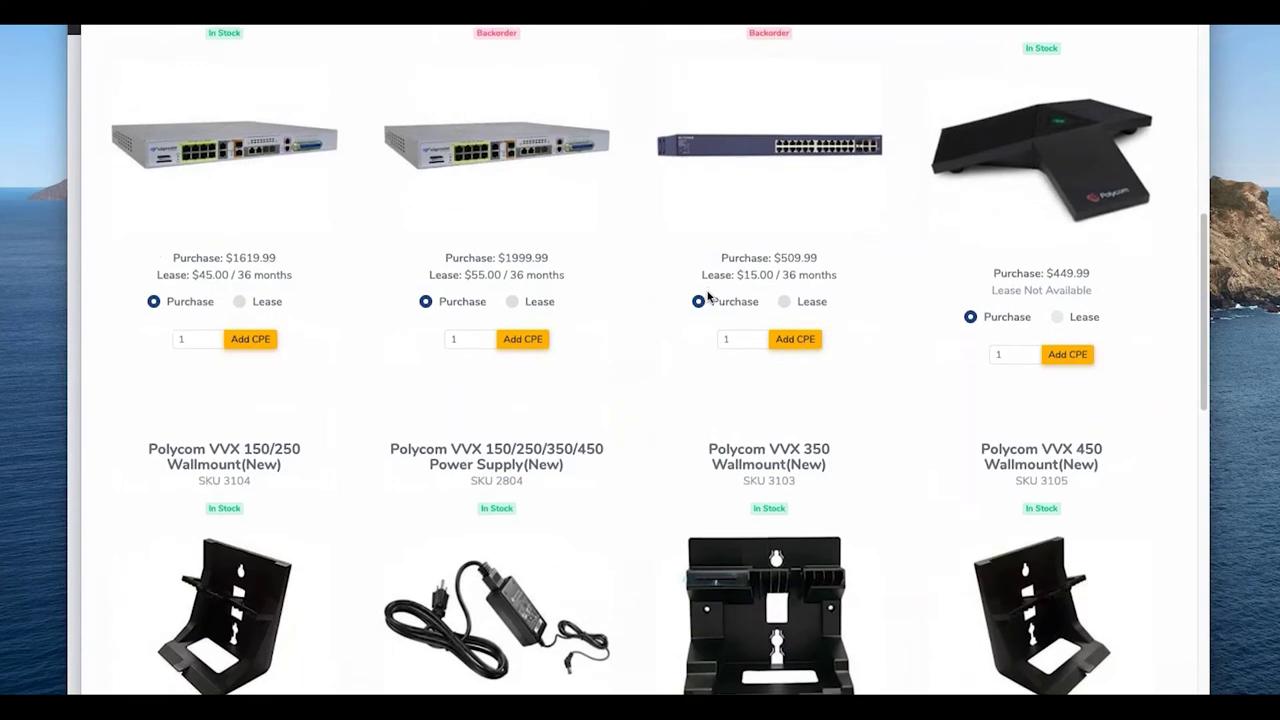
scroll(706, 285, "down", 6)
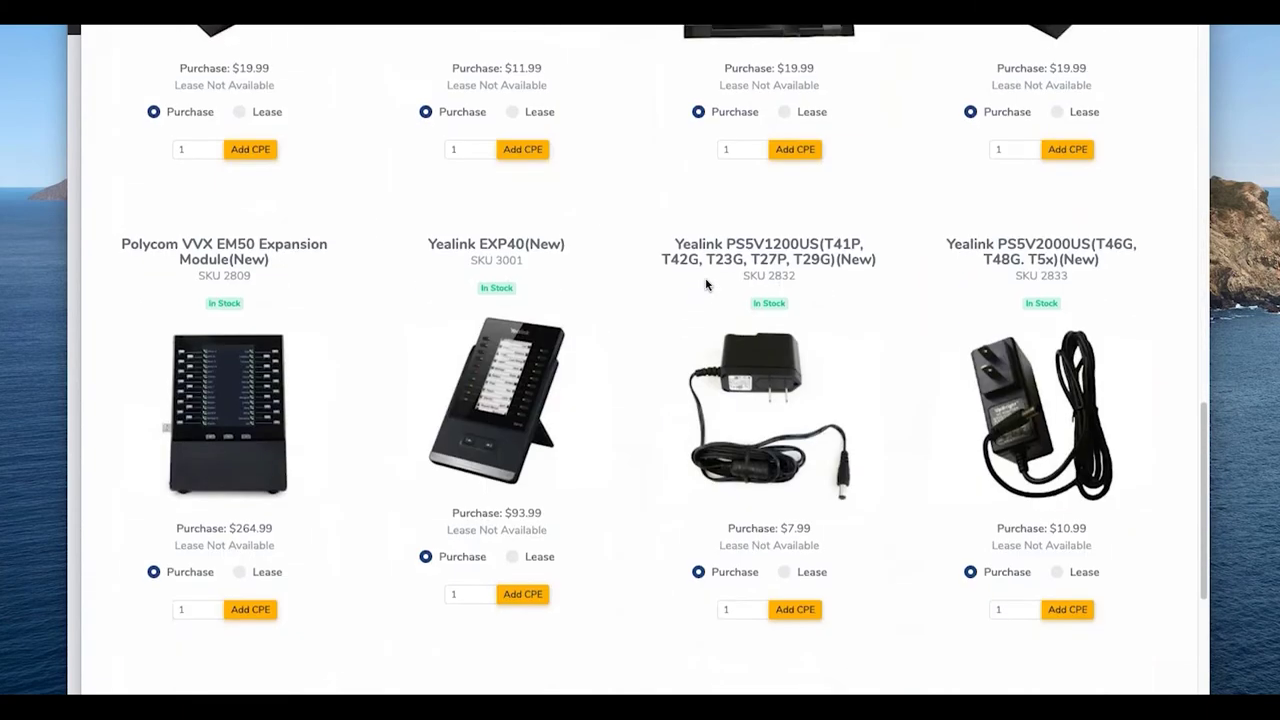
scroll(706, 285, "up", 5)
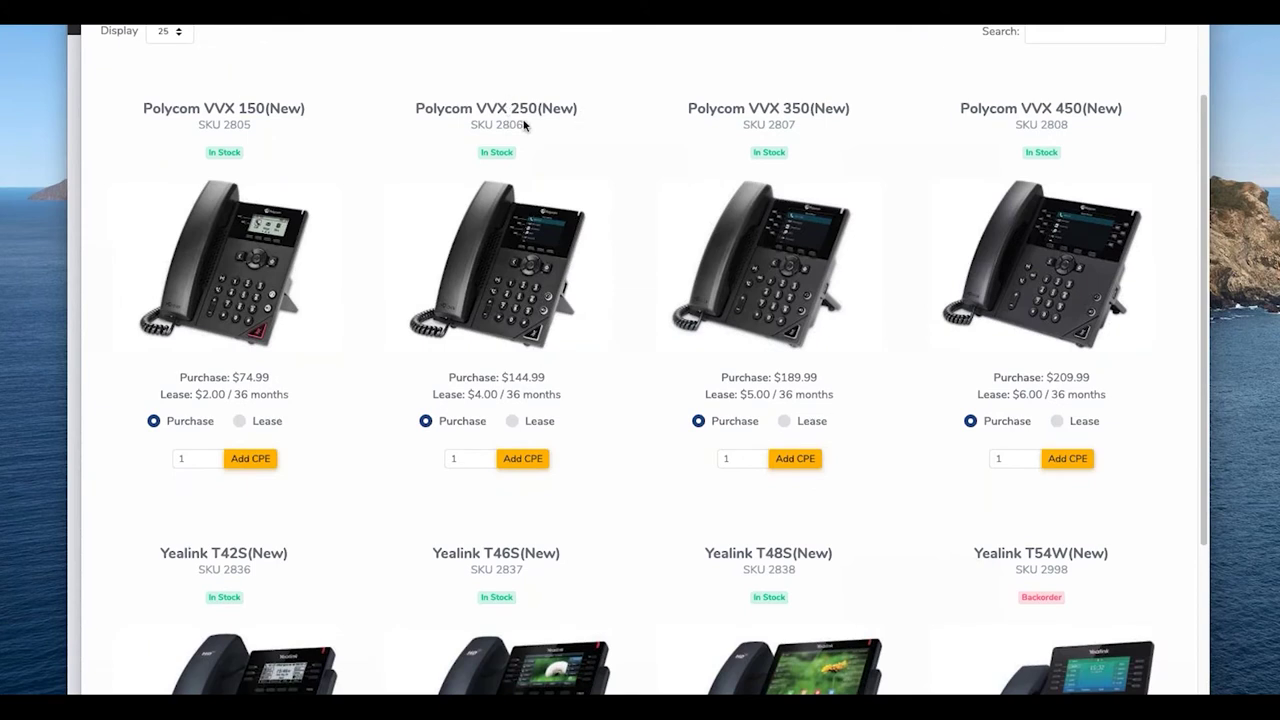
Step: Add 10 Polycom VVX 250 desk phones to the proposal on lease
double_click(462, 459)
type("10")
left_click(511, 421)
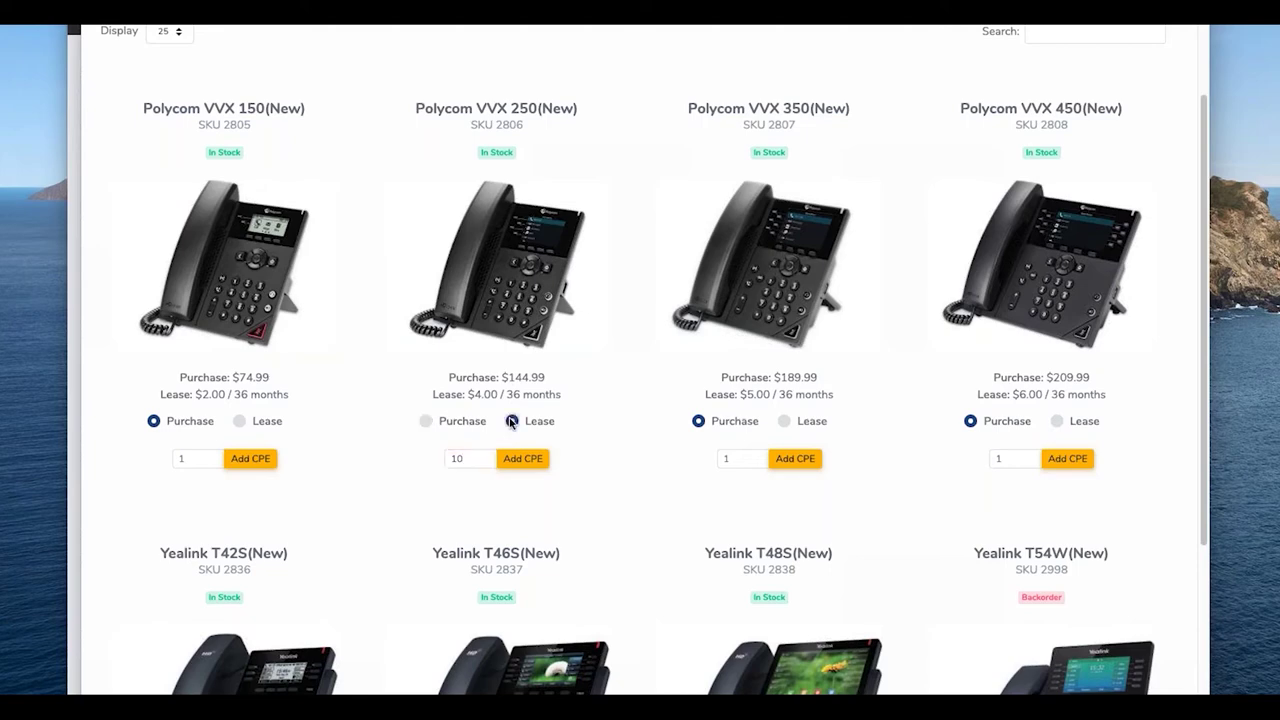
left_click(540, 464)
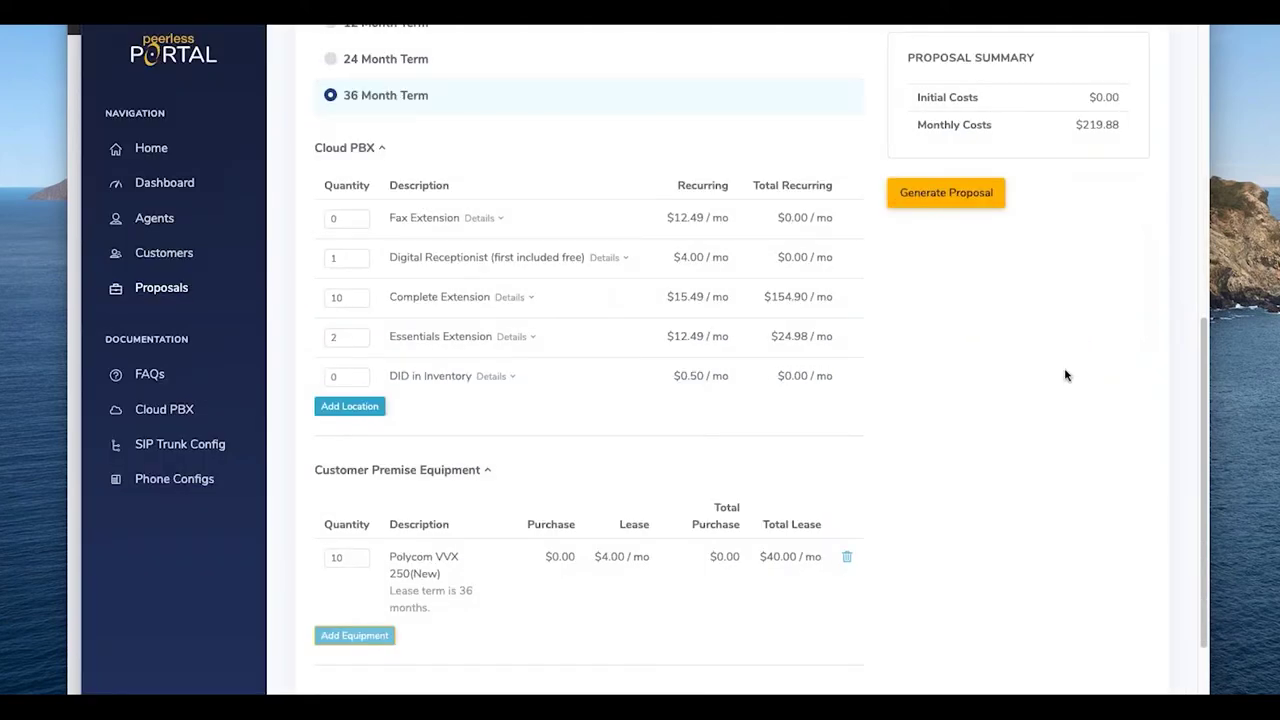
Step: Check the costs in the proposal summary and generate the proposal
left_click_drag(907, 54, 1062, 121)
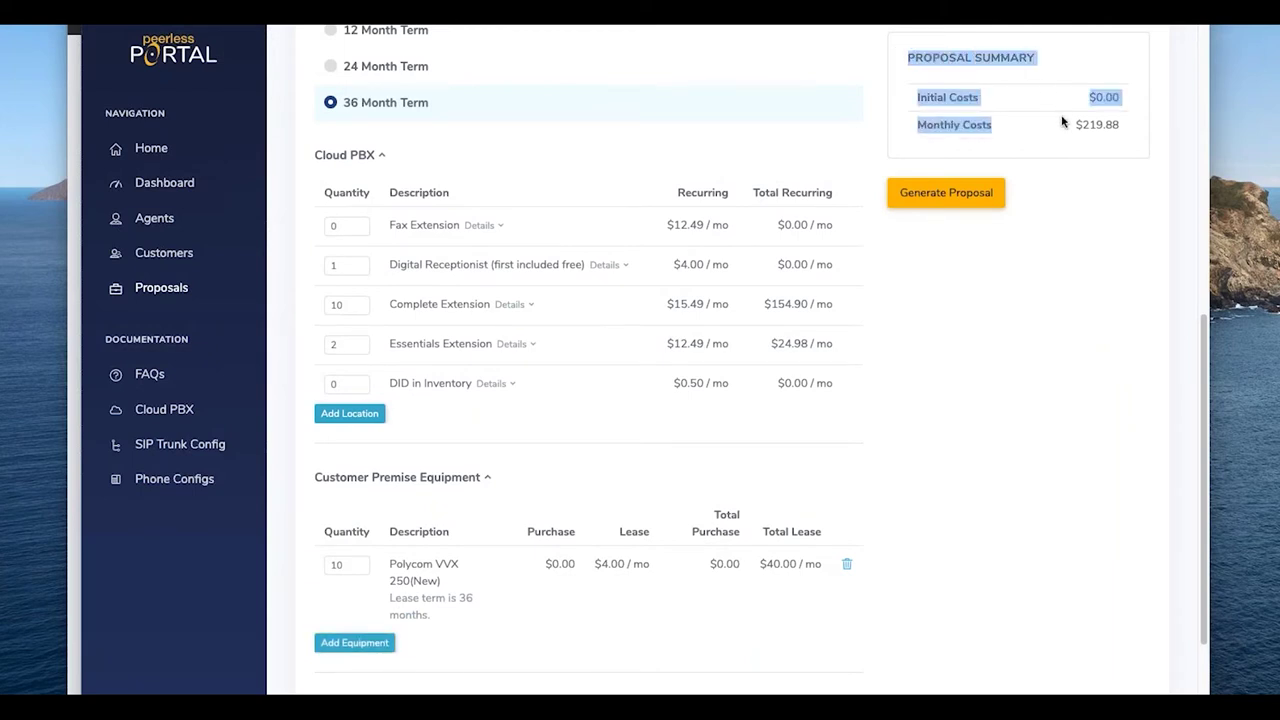
left_click(1052, 126)
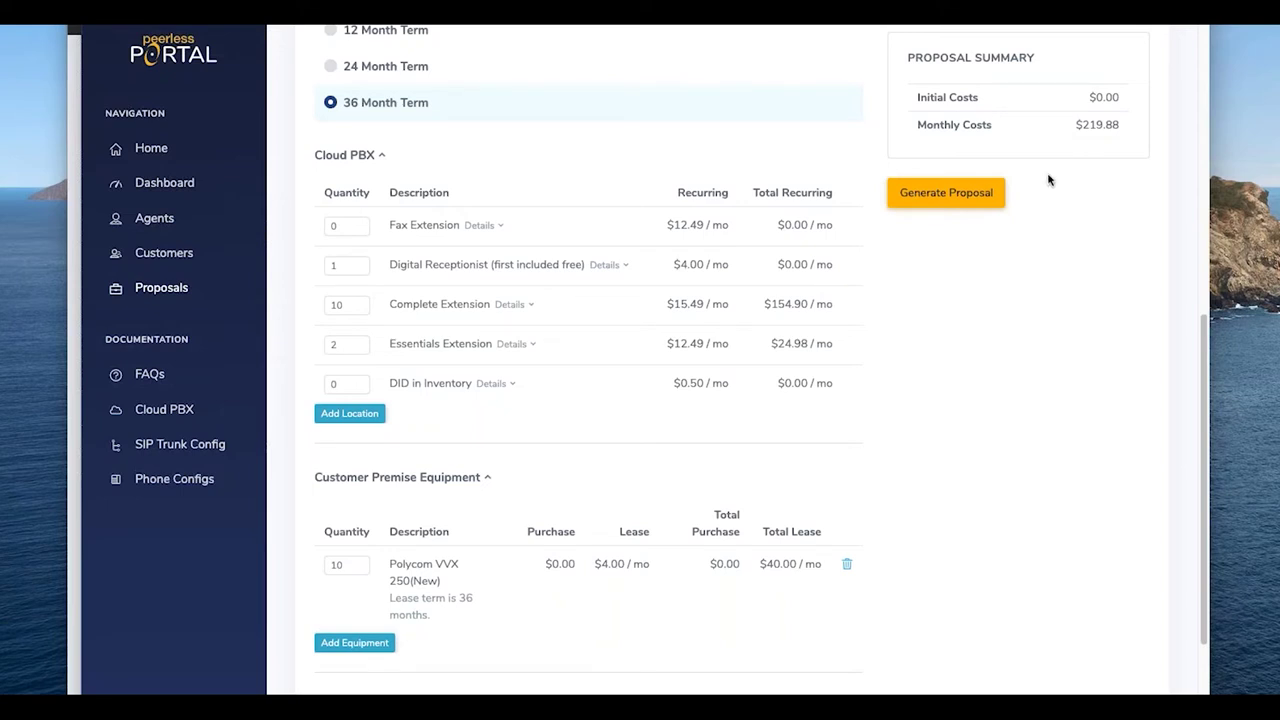
left_click(996, 196)
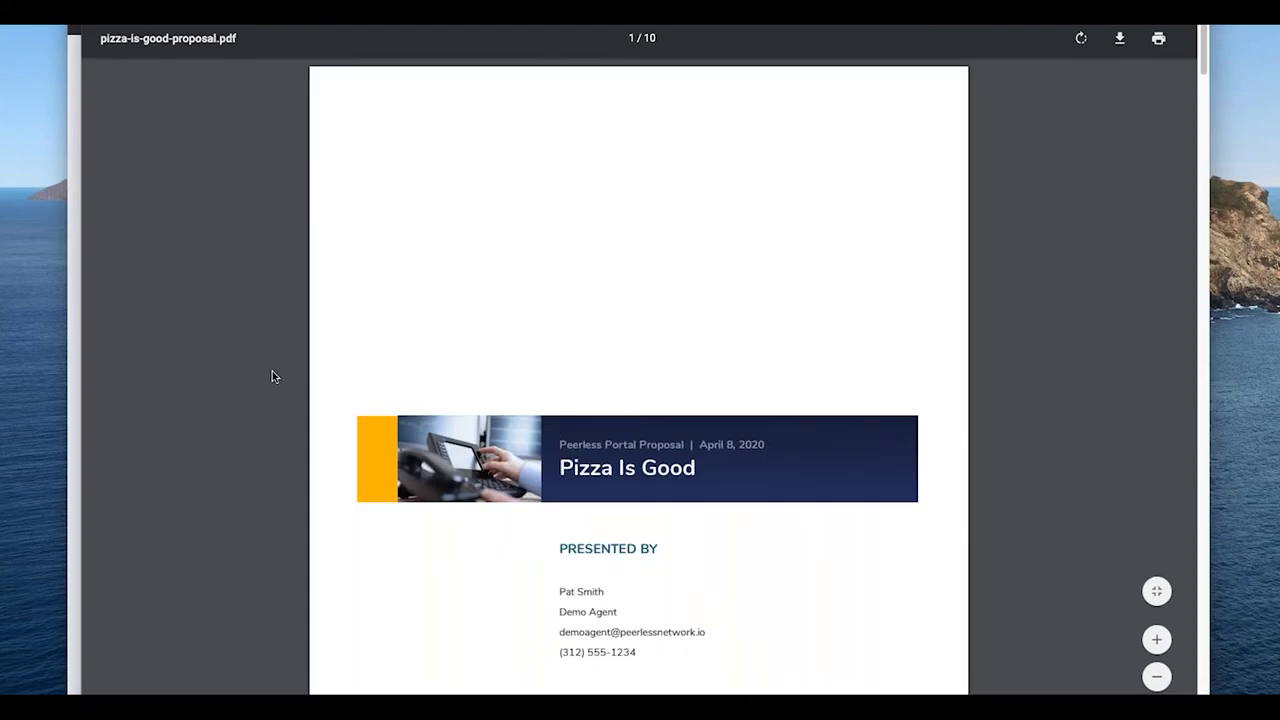
Step: Review the cover page of the generated Pizza Is Good proposal PDF
scroll(560, 321, "down", 1)
scroll(560, 321, "down", 2)
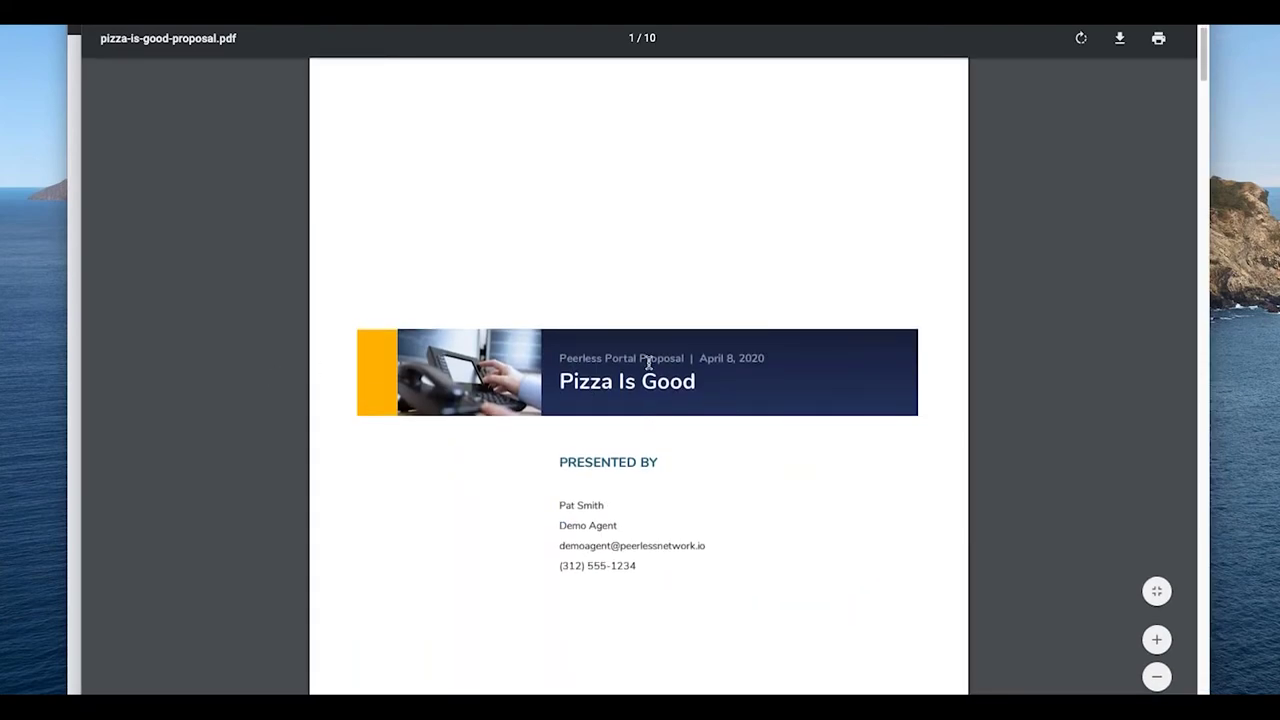
scroll(645, 350, "down", 5)
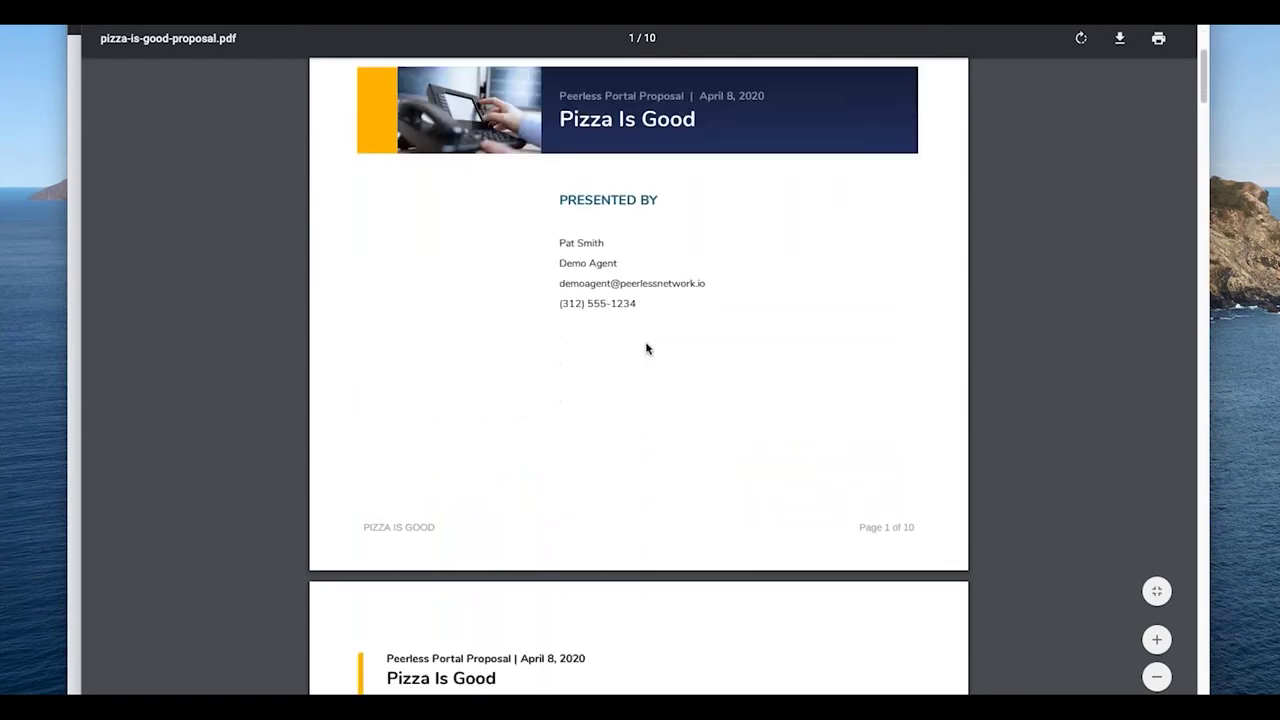
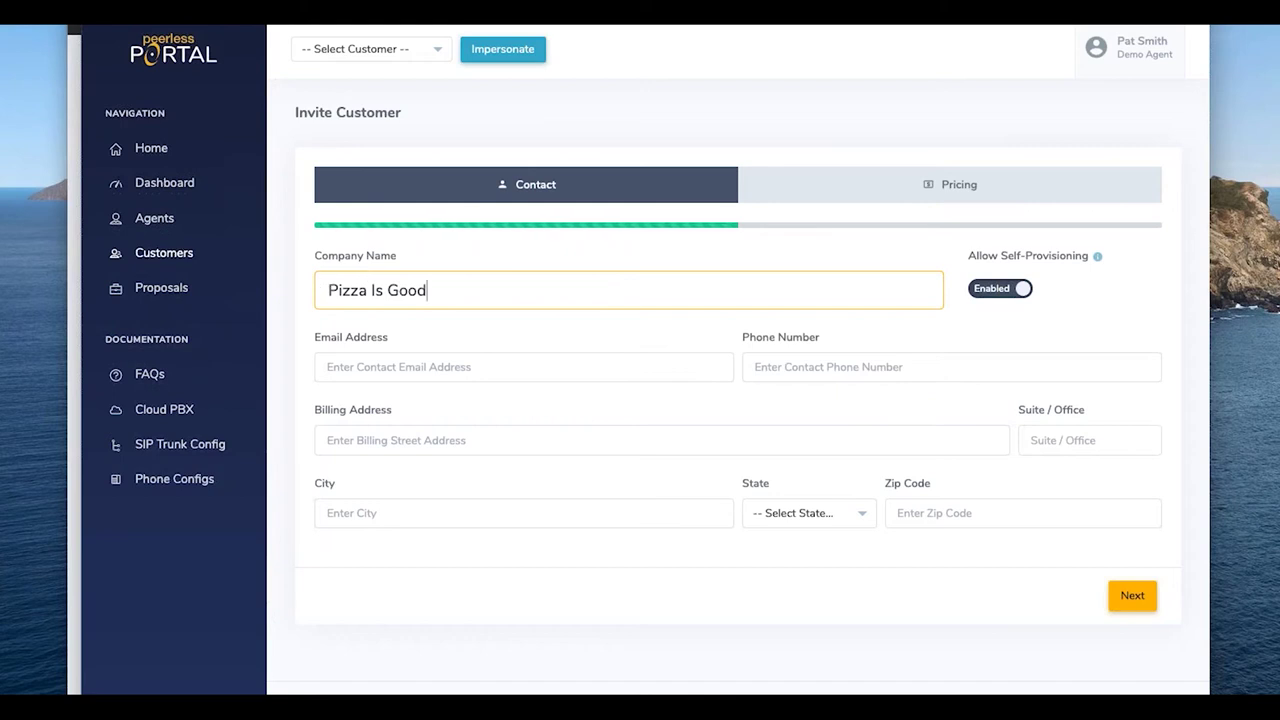
Step: Choose the 36 Month Term as pricing for the Pizza Is Good customer invitation
left_click(895, 197)
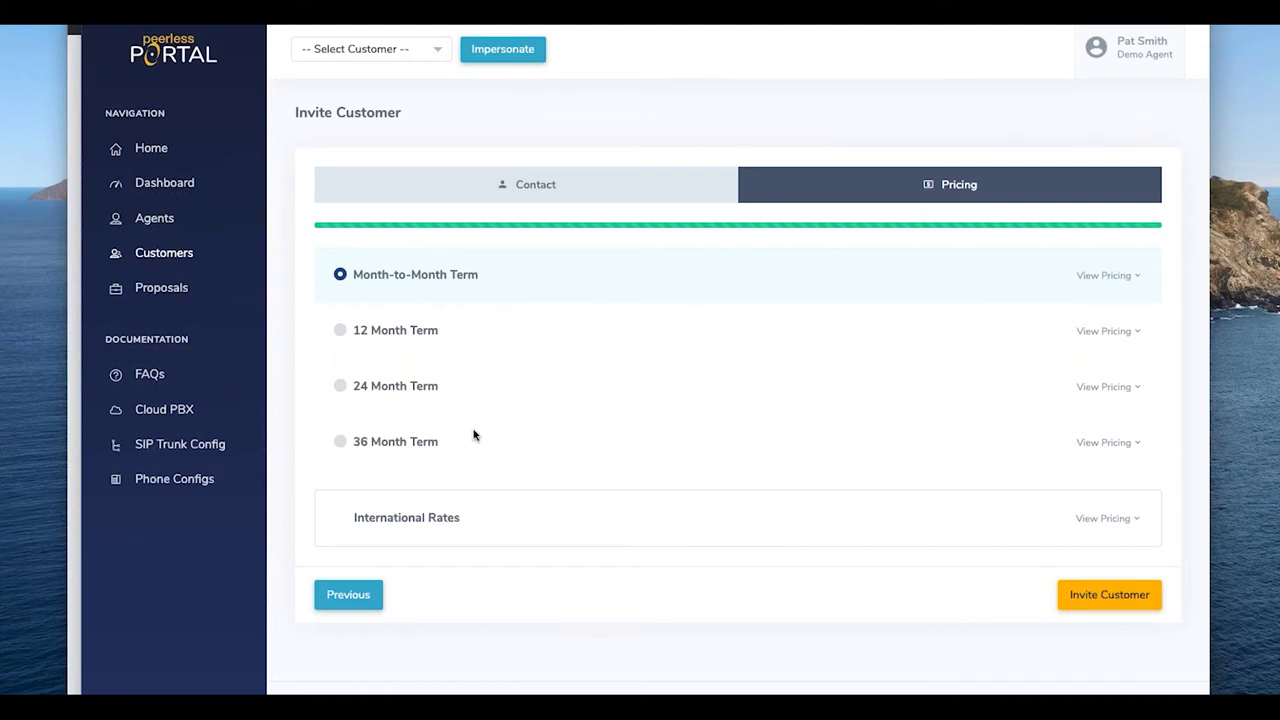
left_click(407, 447)
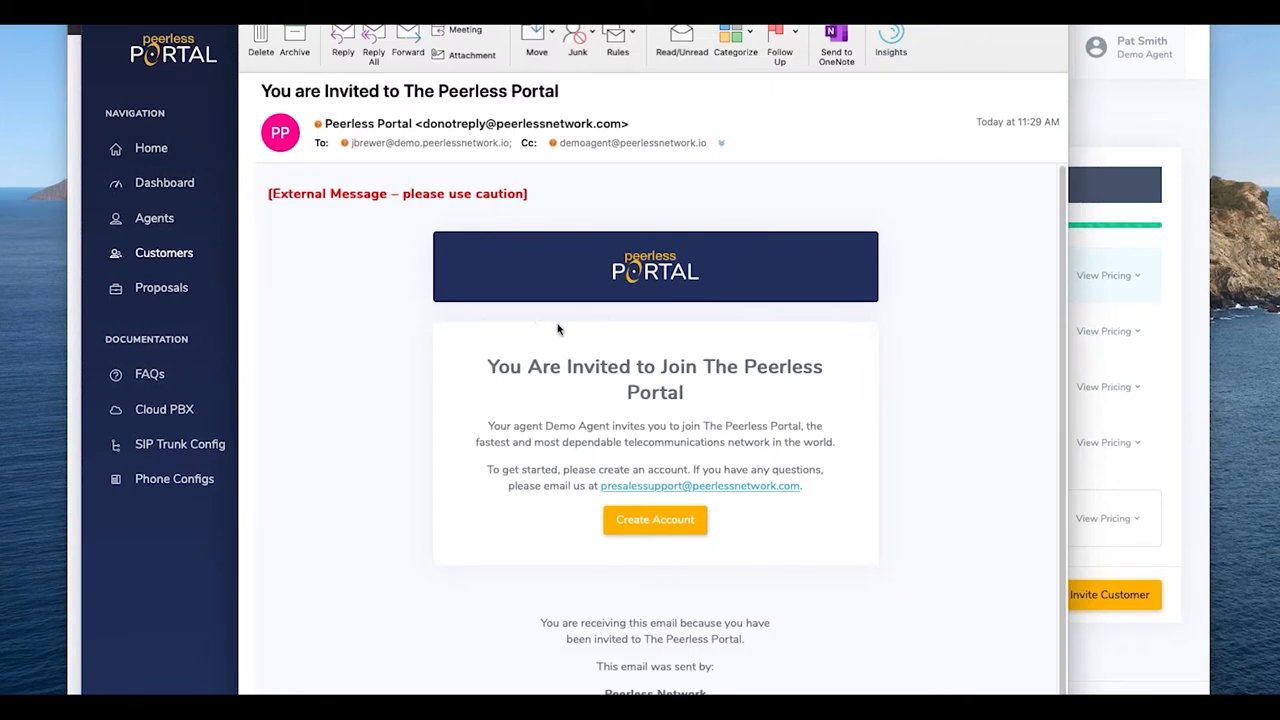
Step: Highlight the agent's name in the portal invitation email and open the account creation form
left_click_drag(542, 425, 612, 427)
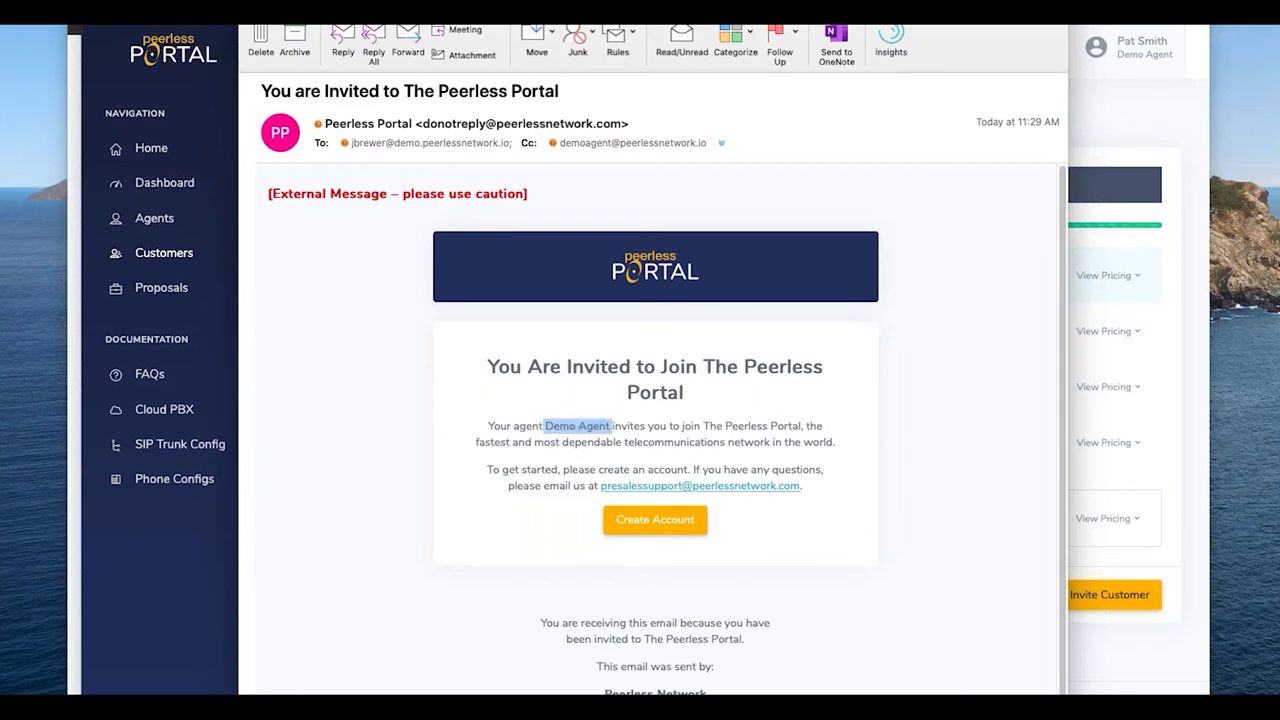
left_click(612, 427)
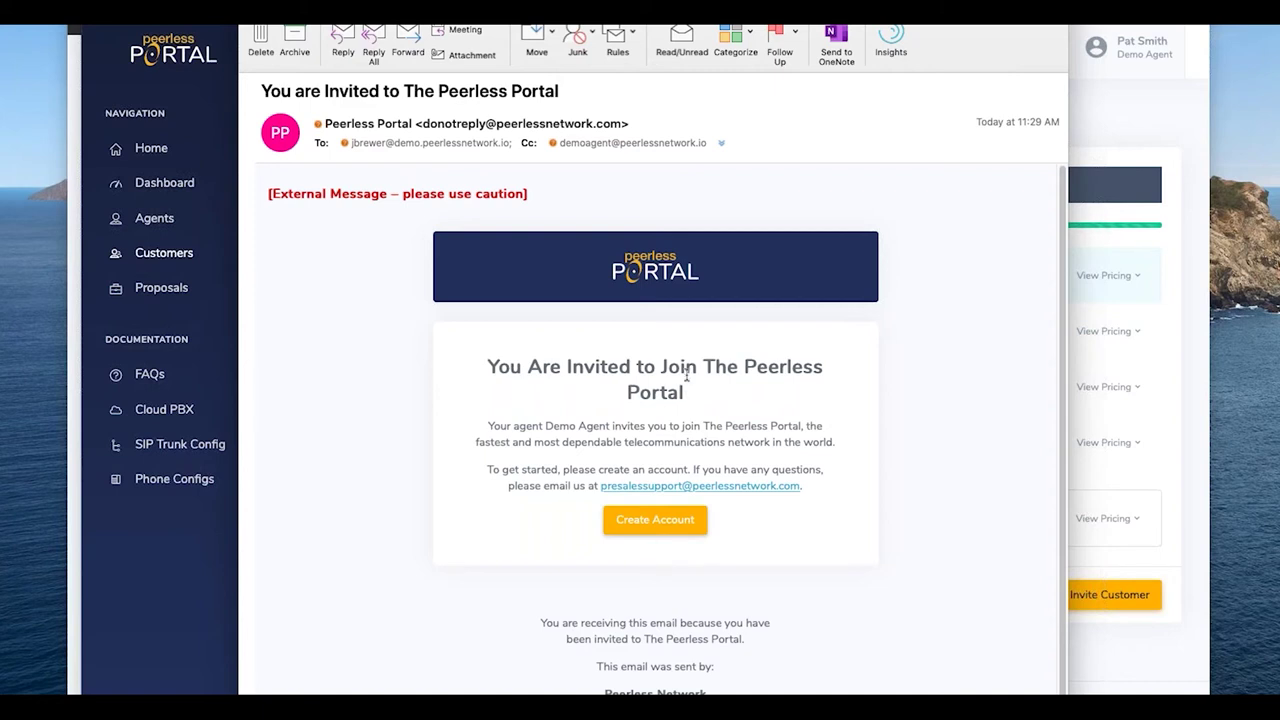
left_click(690, 526)
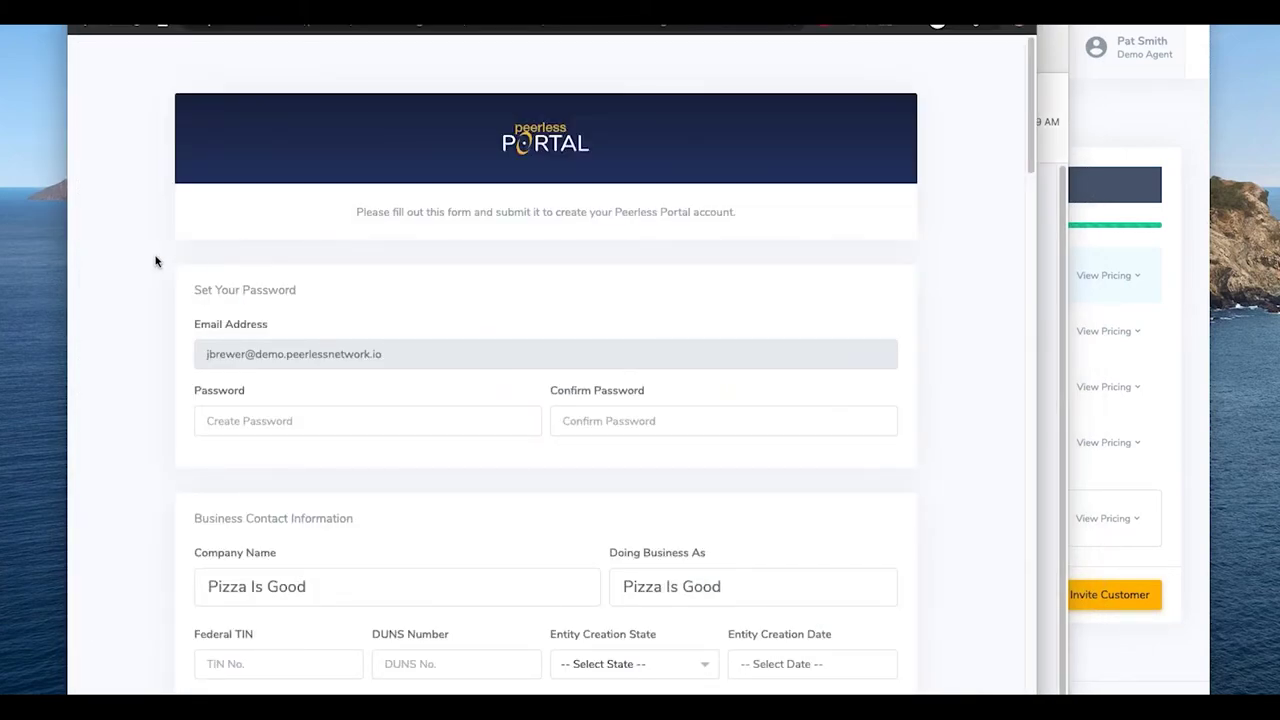
Step: Examine the account form's password, business contact information, service terms and payment method sections
scroll(155, 262, "down", 1)
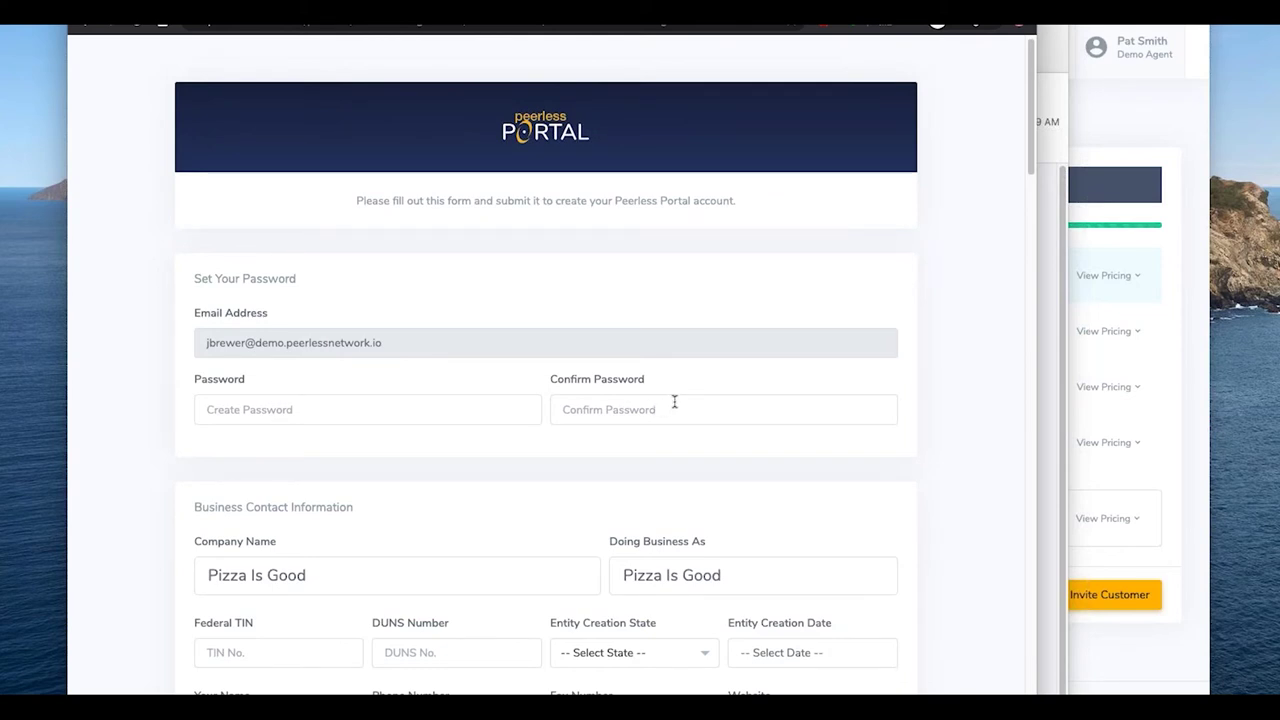
scroll(661, 253, "down", 2)
scroll(661, 253, "down", 1)
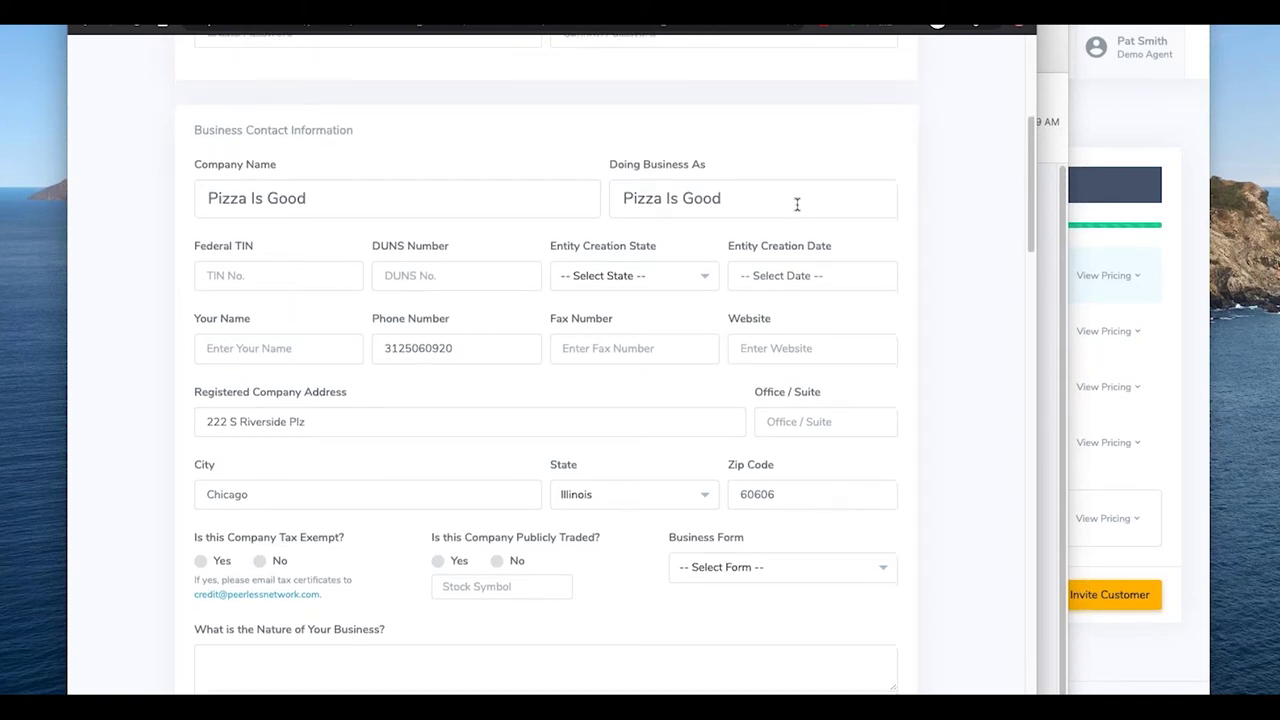
scroll(790, 202, "down", 1)
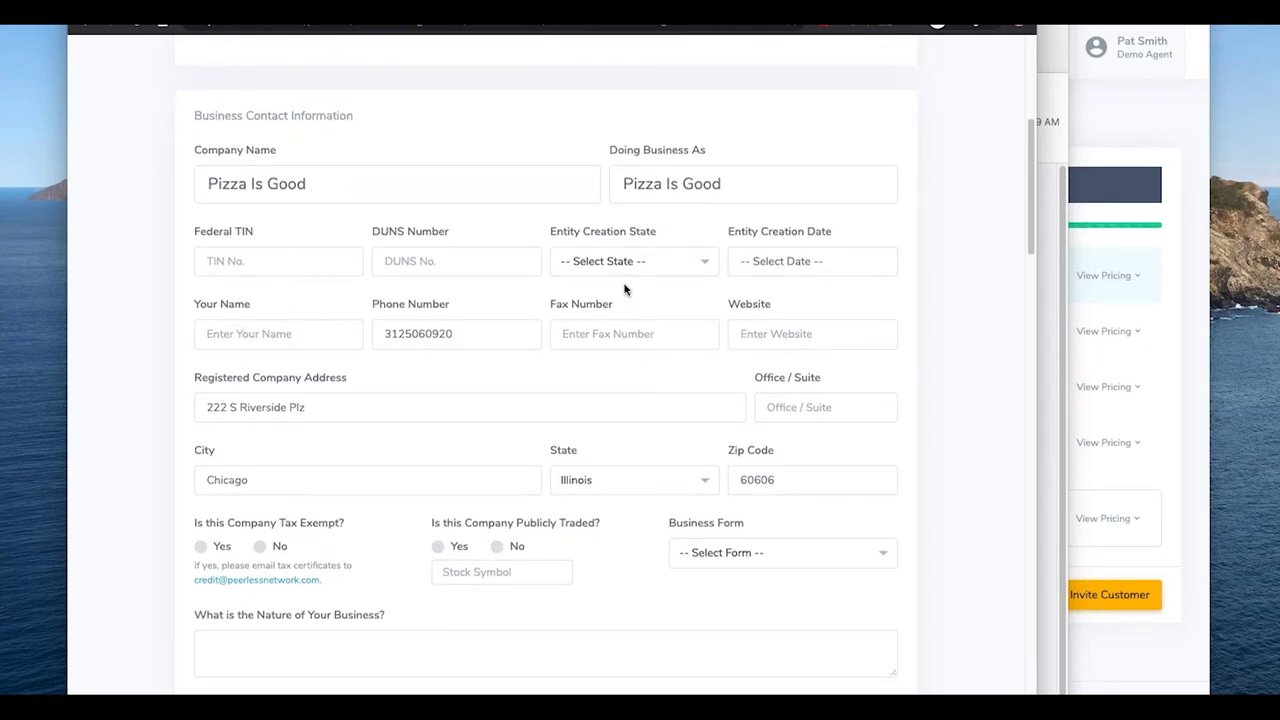
scroll(550, 292, "down", 1)
scroll(547, 292, "down", 5)
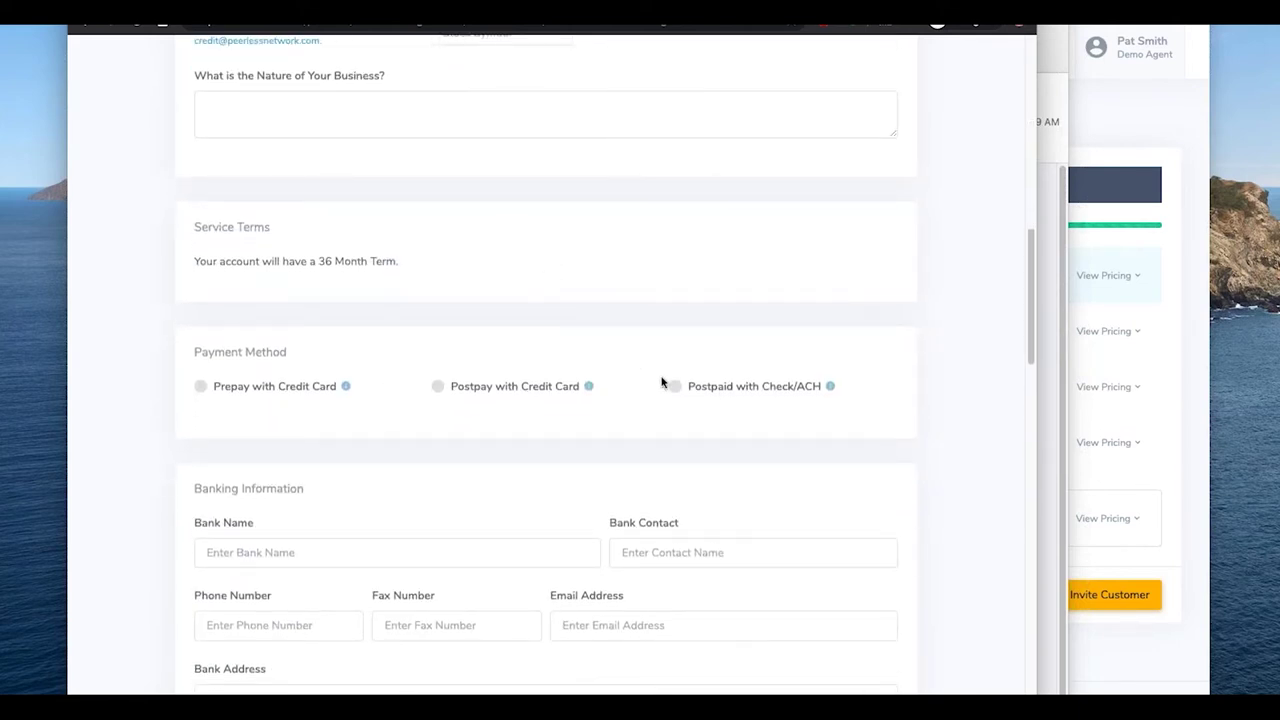
scroll(722, 391, "down", 1)
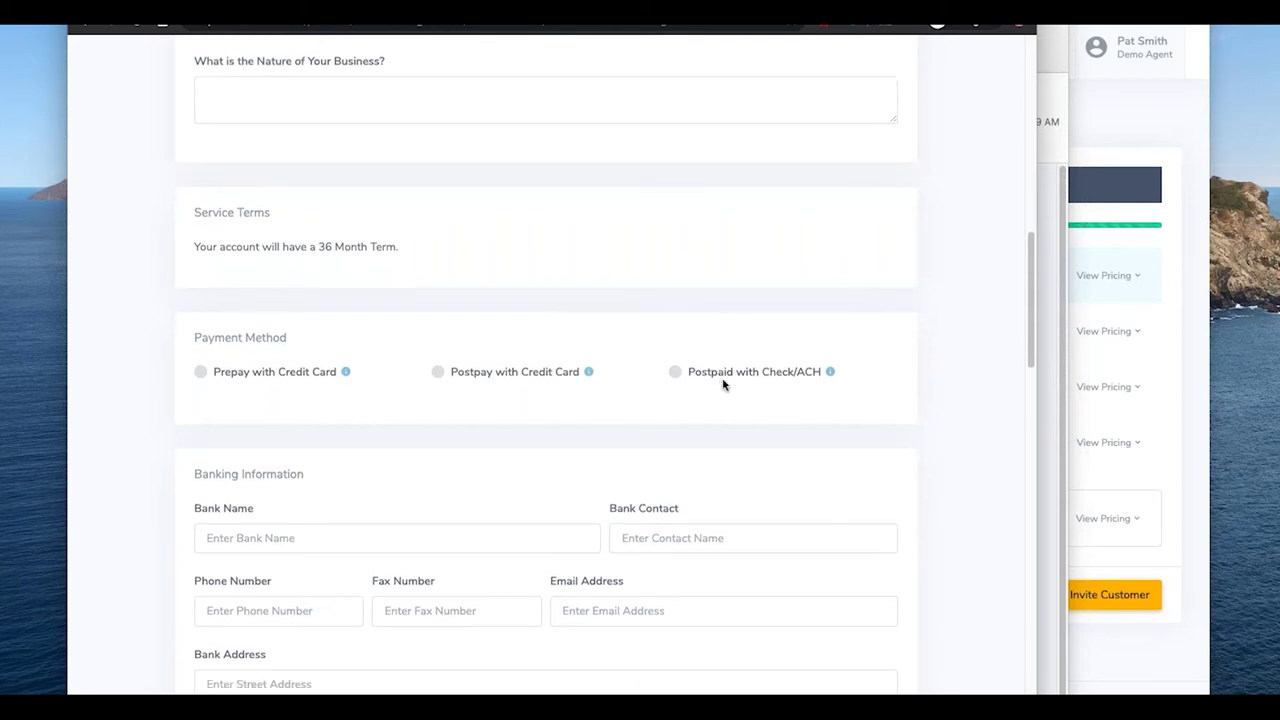
Step: Choose Prepay with Credit Card as the payment method and review its card and Autopay fields
left_click(322, 370)
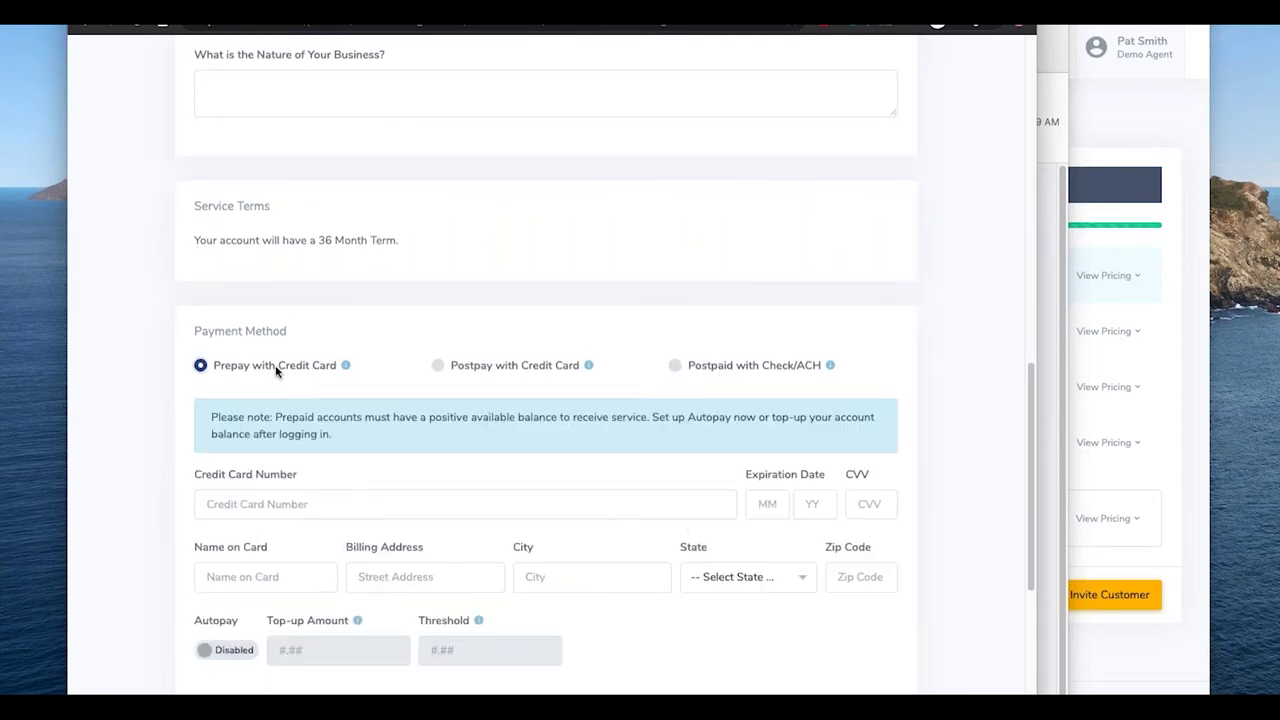
scroll(322, 370, "down", 1)
scroll(409, 388, "down", 2)
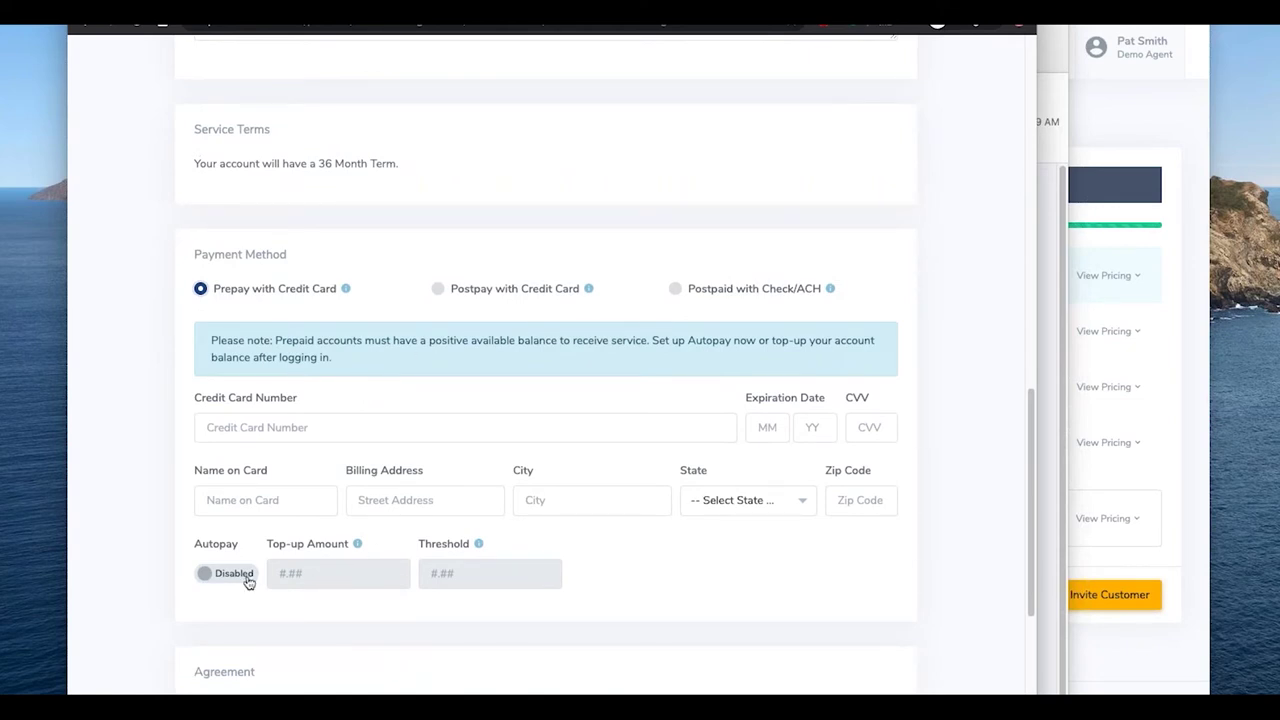
scroll(164, 512, "down", 2)
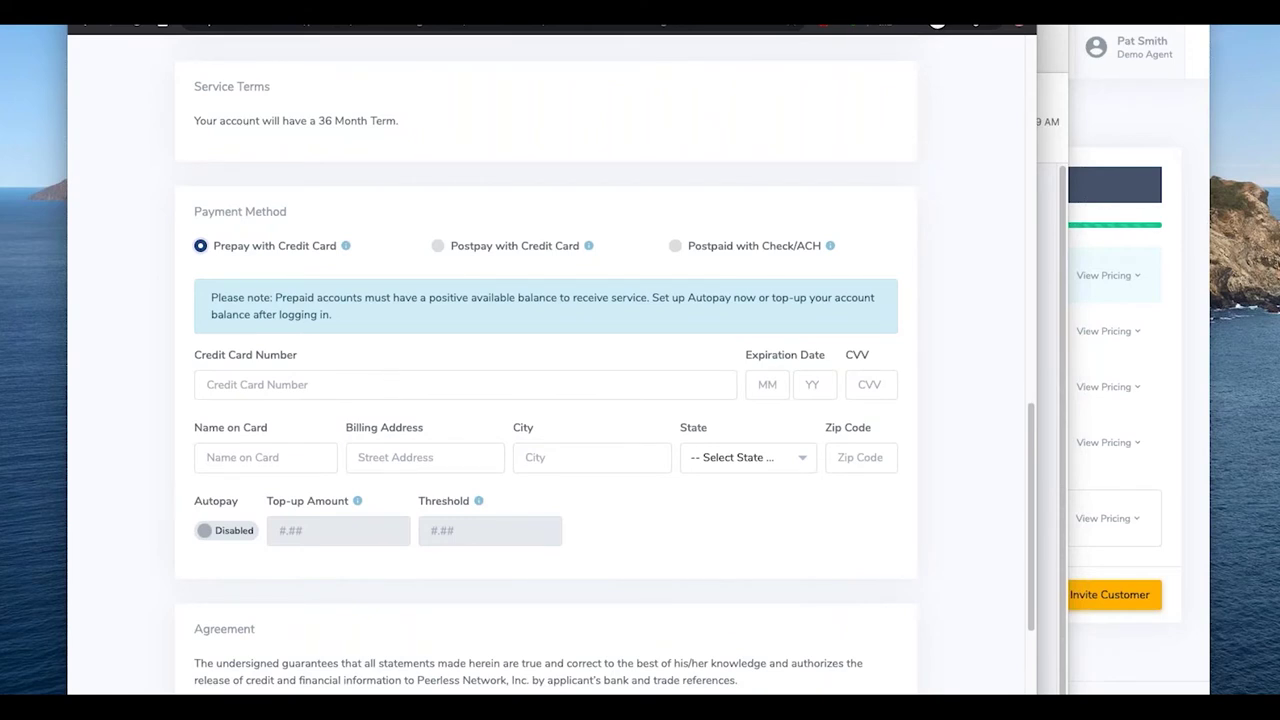
Step: Choose Postpaid with Check/ACH as the payment method and review the credit limit, banking and trade reference sections
left_click(675, 247)
scroll(144, 263, "down", 10)
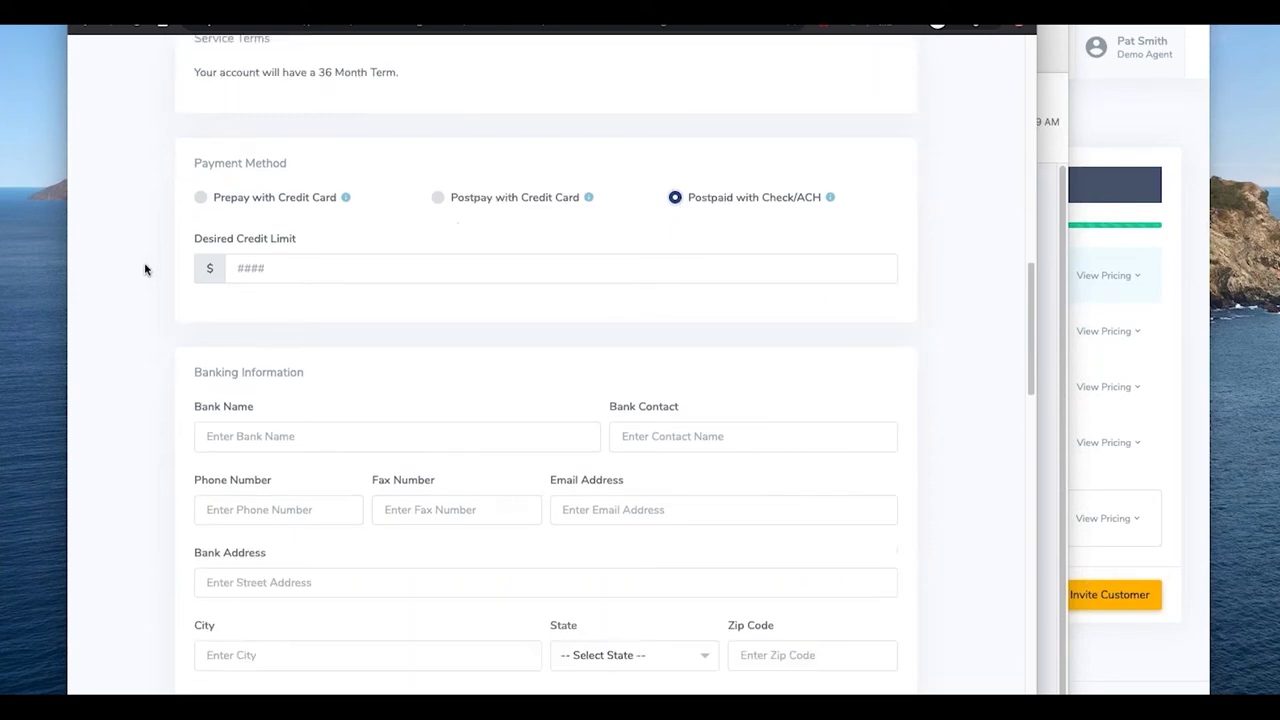
scroll(144, 263, "down", 2)
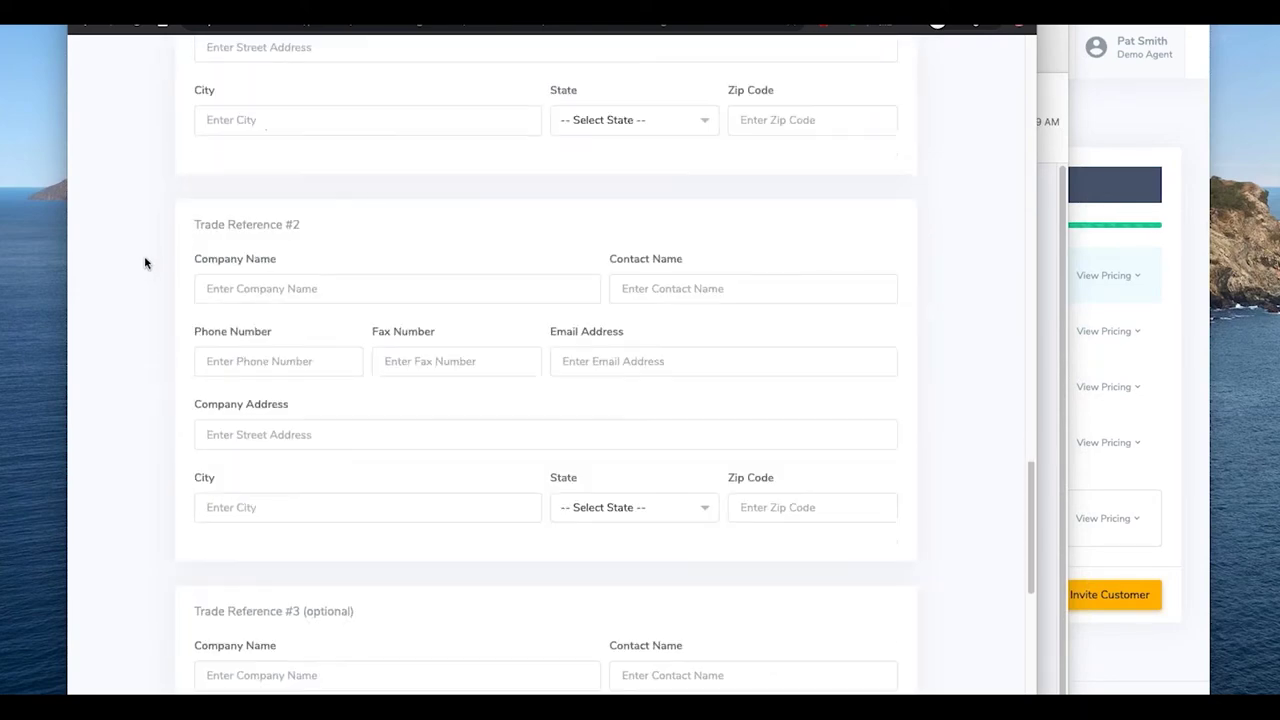
scroll(144, 263, "up", 7)
scroll(144, 263, "up", 15)
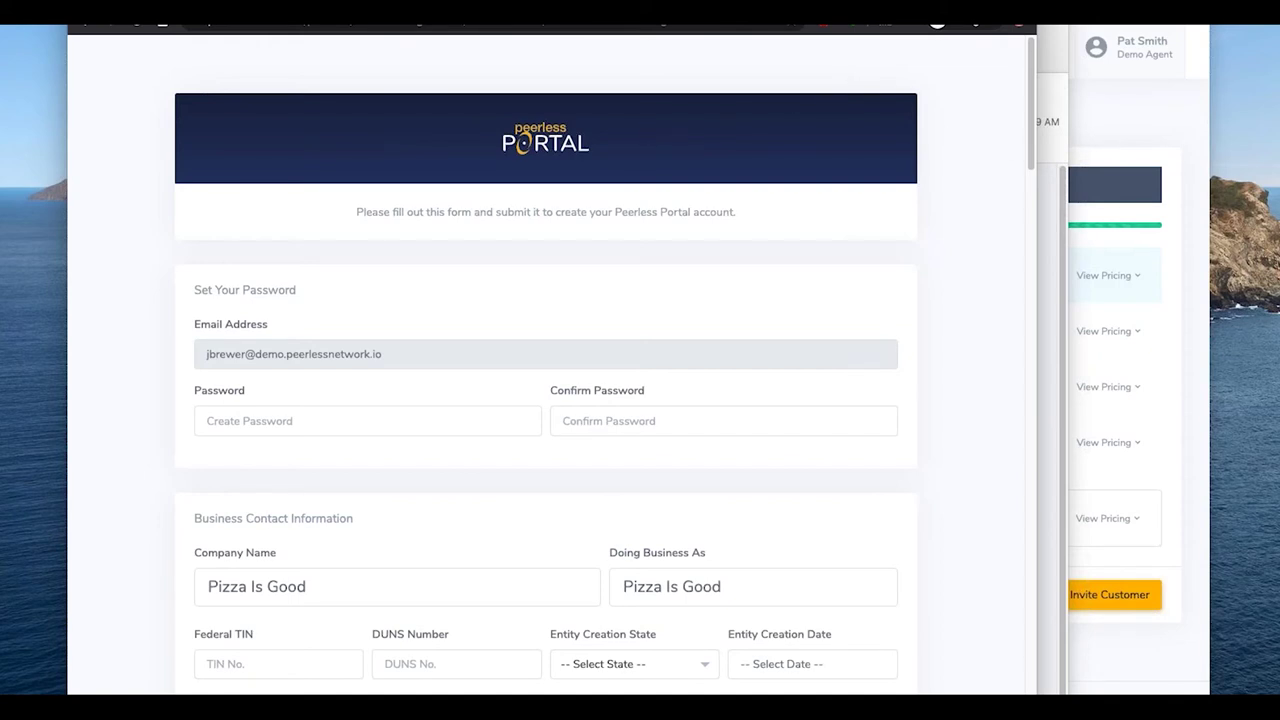
Step: Return to the agent portal's customer list and start impersonating ZZZDEMOCUSTOMER
left_click(1150, 128)
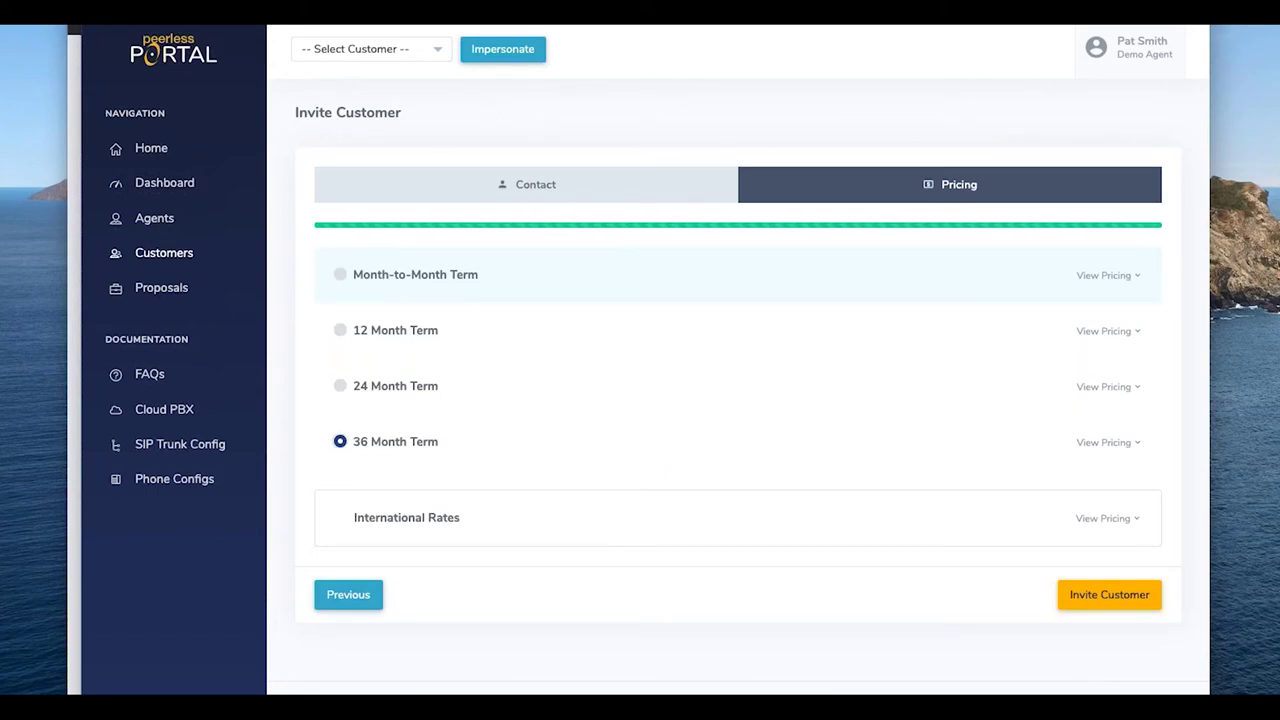
left_click(186, 262)
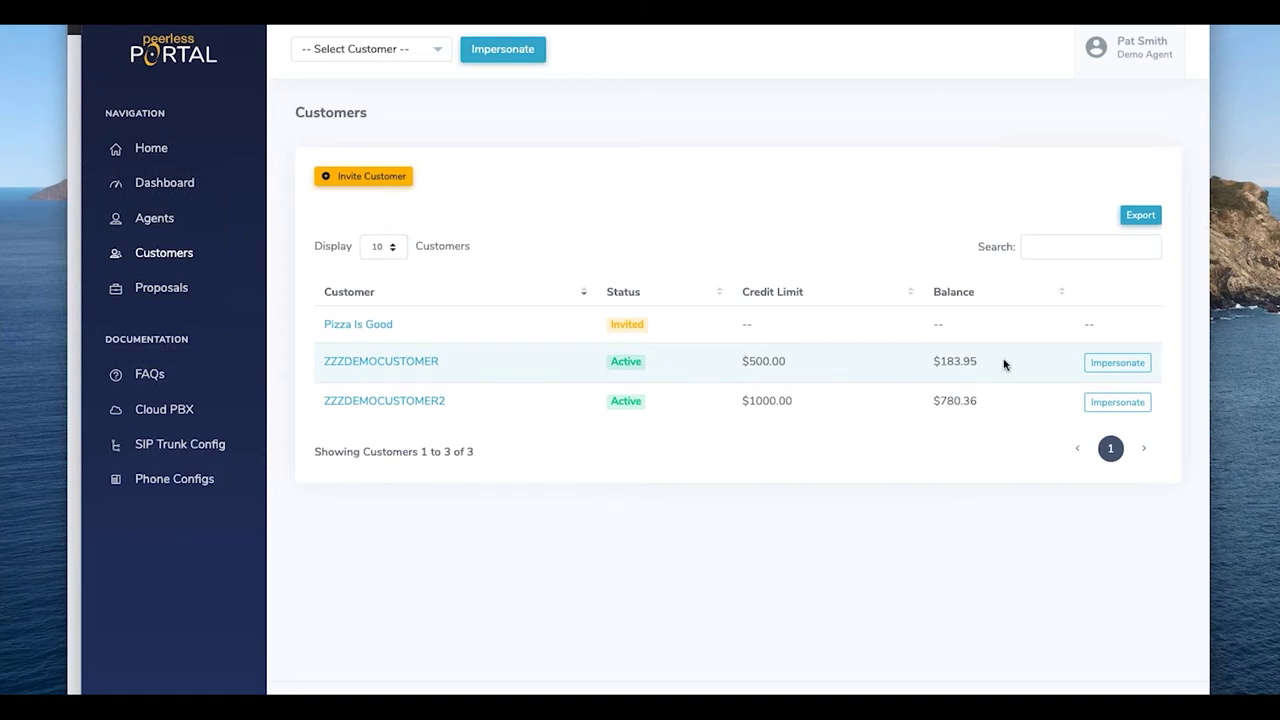
left_click(1112, 373)
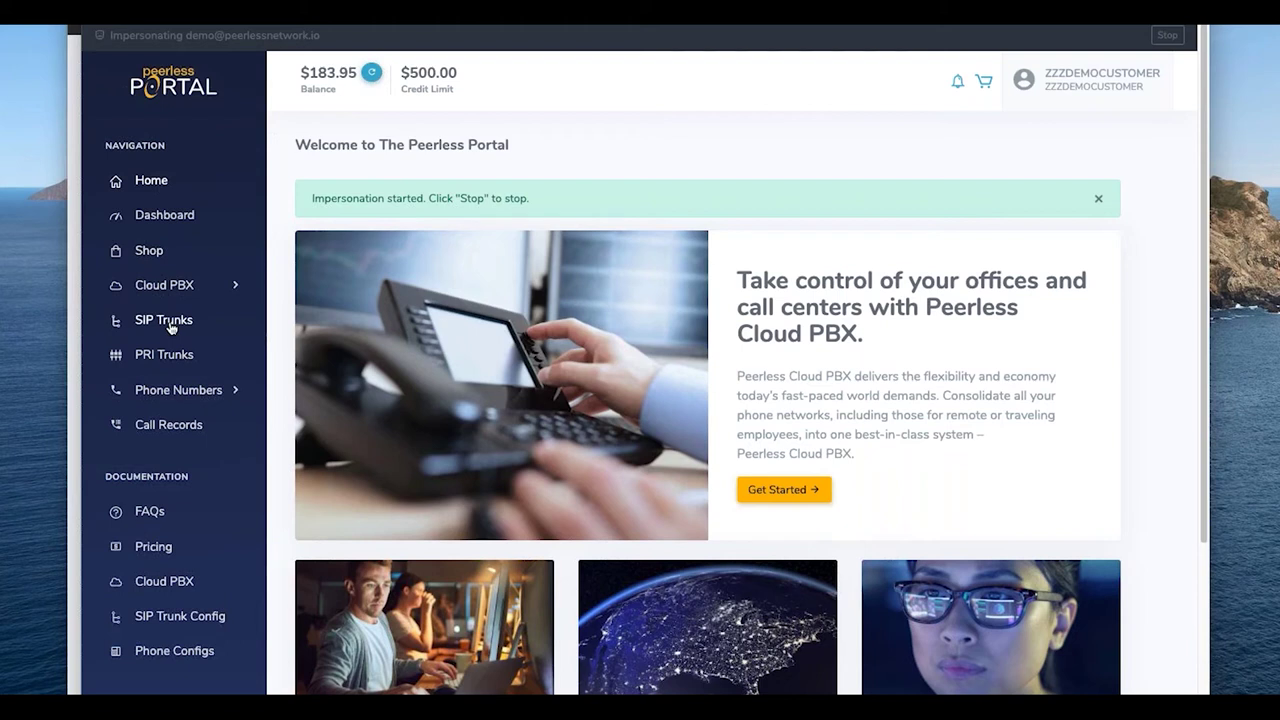
Step: Look over the customer's Phone Numbers options and open the Cloud PBX Extensions page
left_click(190, 390)
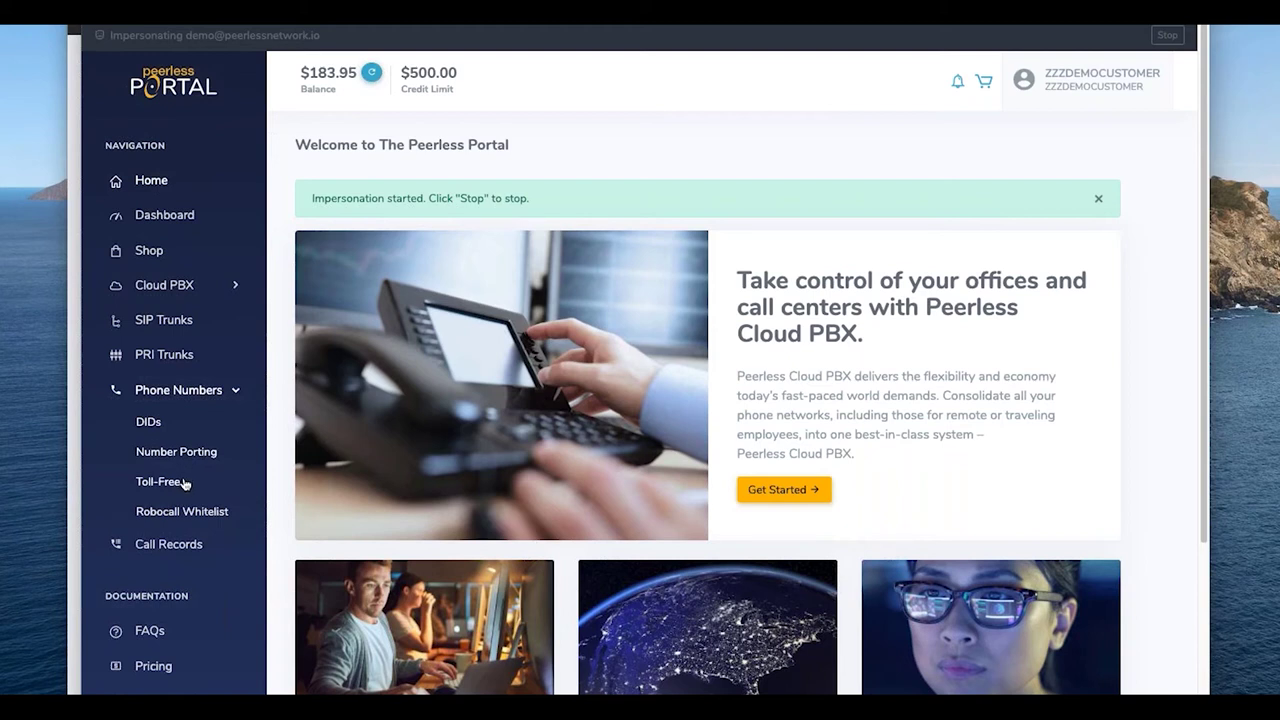
left_click(176, 396)
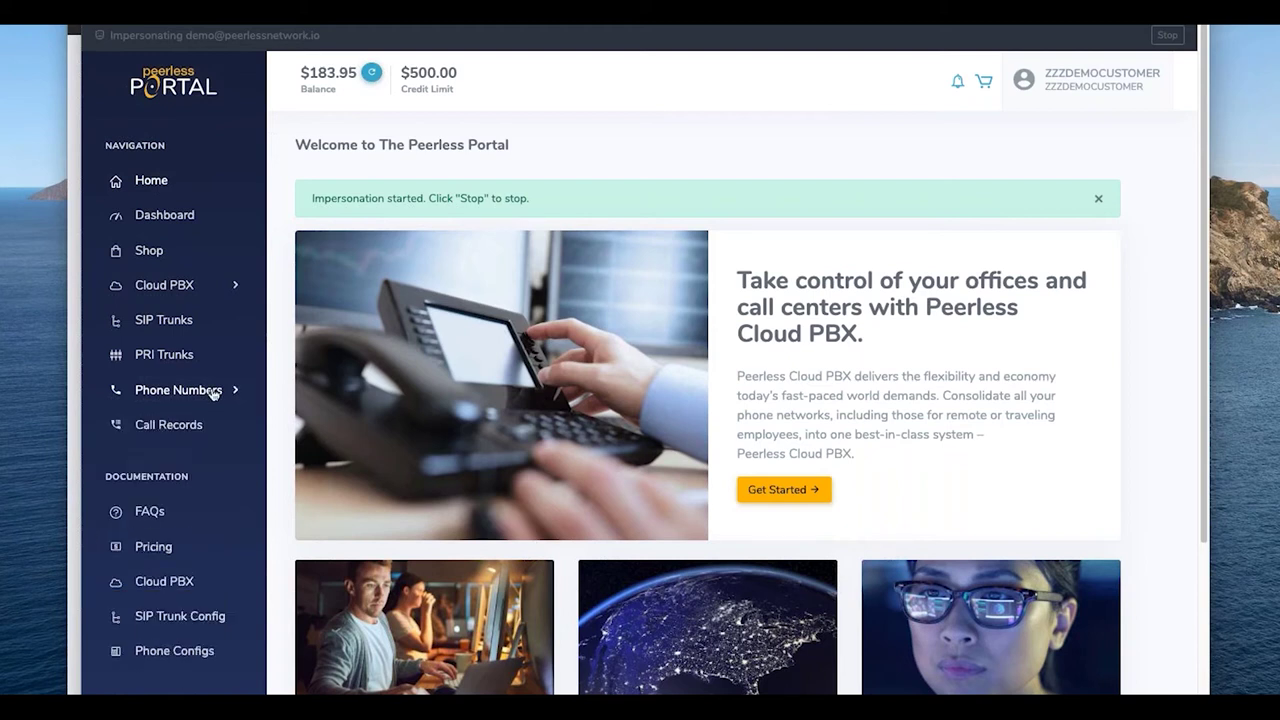
left_click(200, 288)
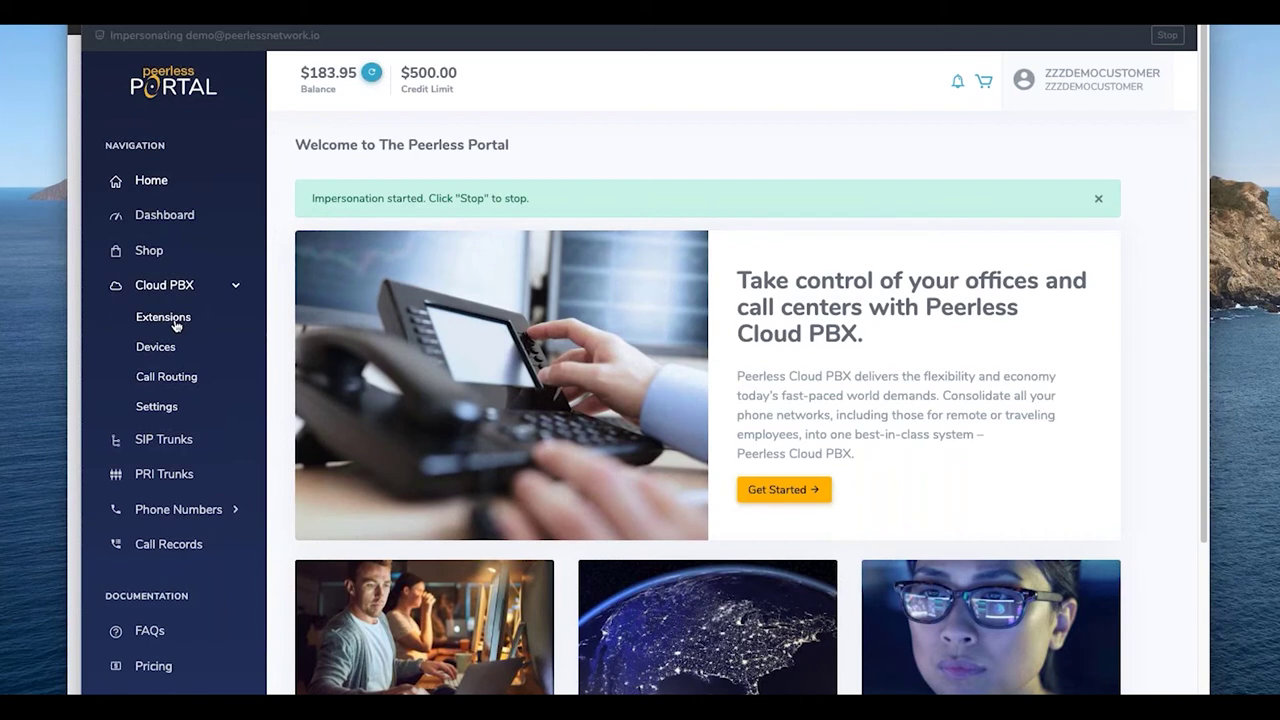
left_click(163, 318)
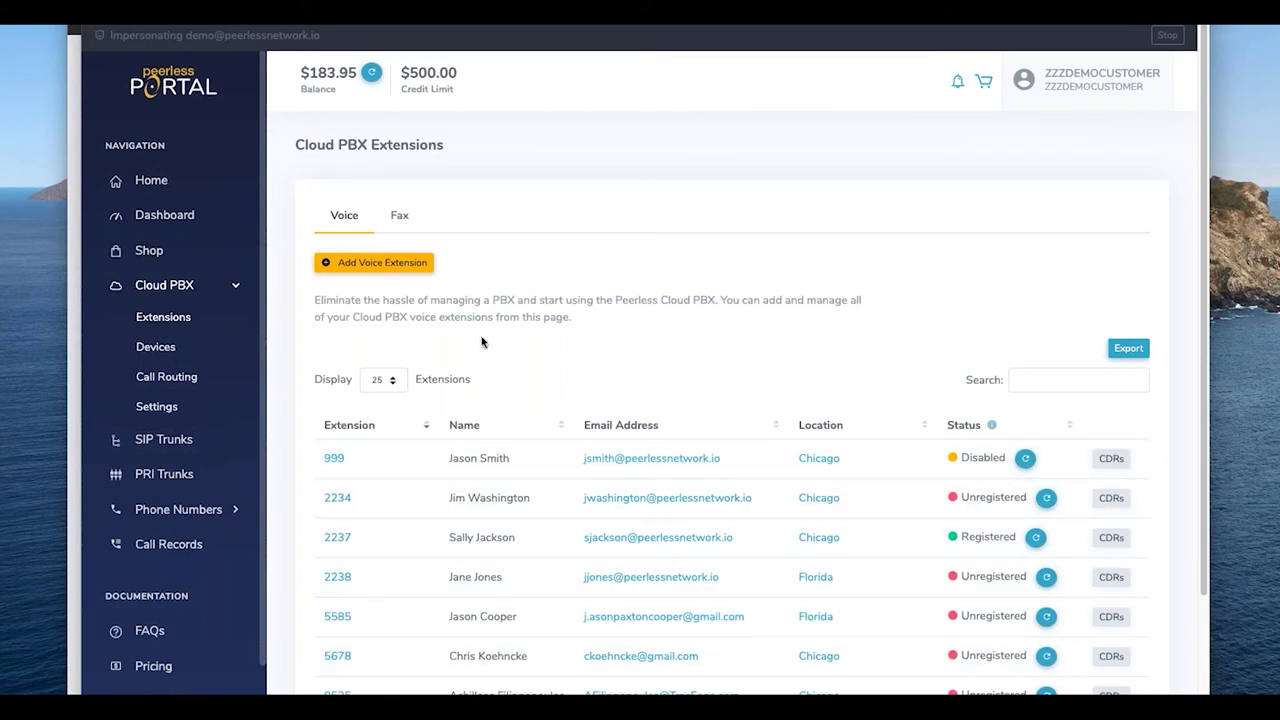
Step: Start adding a voice extension and review its plans, extension details, and the available locations and DIDs
left_click(405, 266)
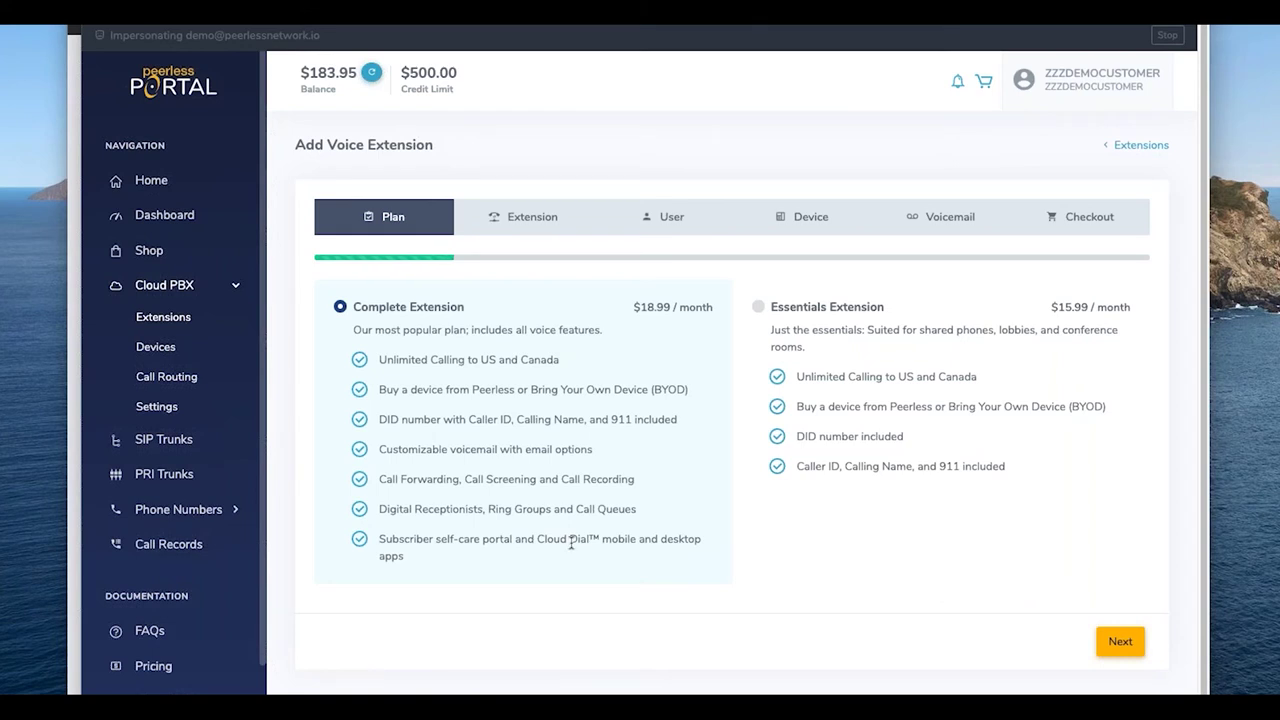
left_click(545, 226)
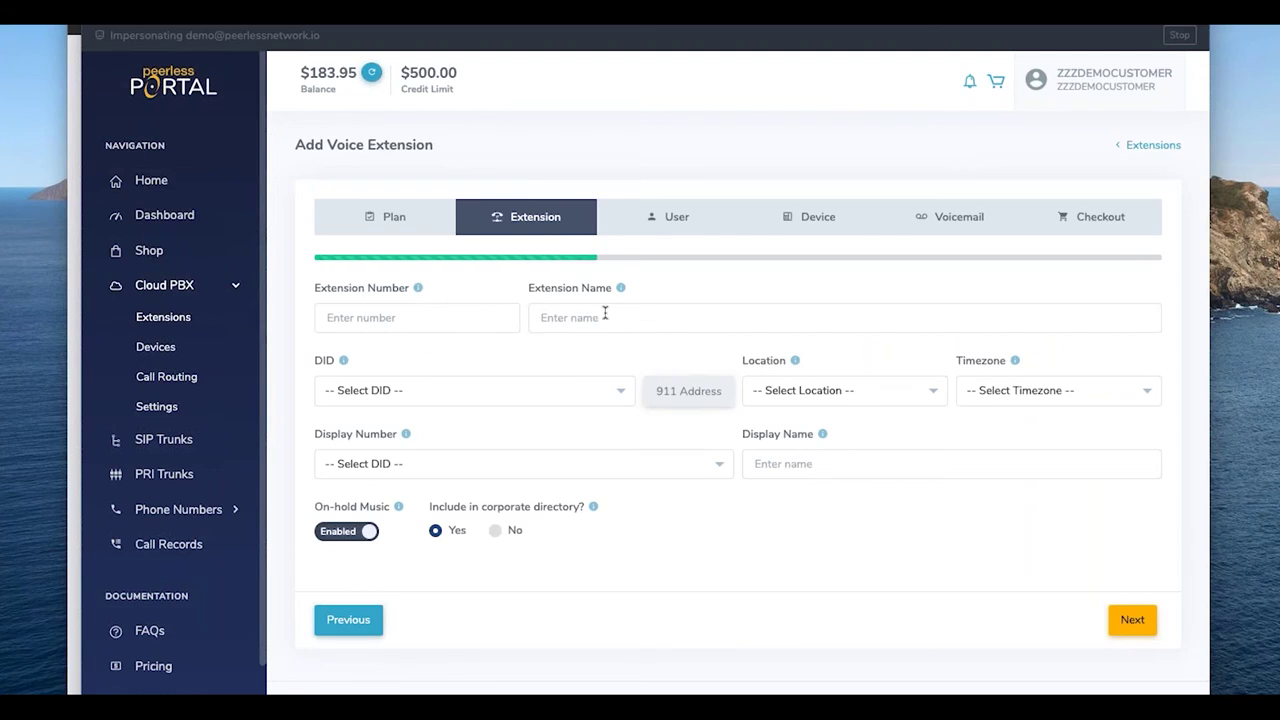
left_click(926, 400)
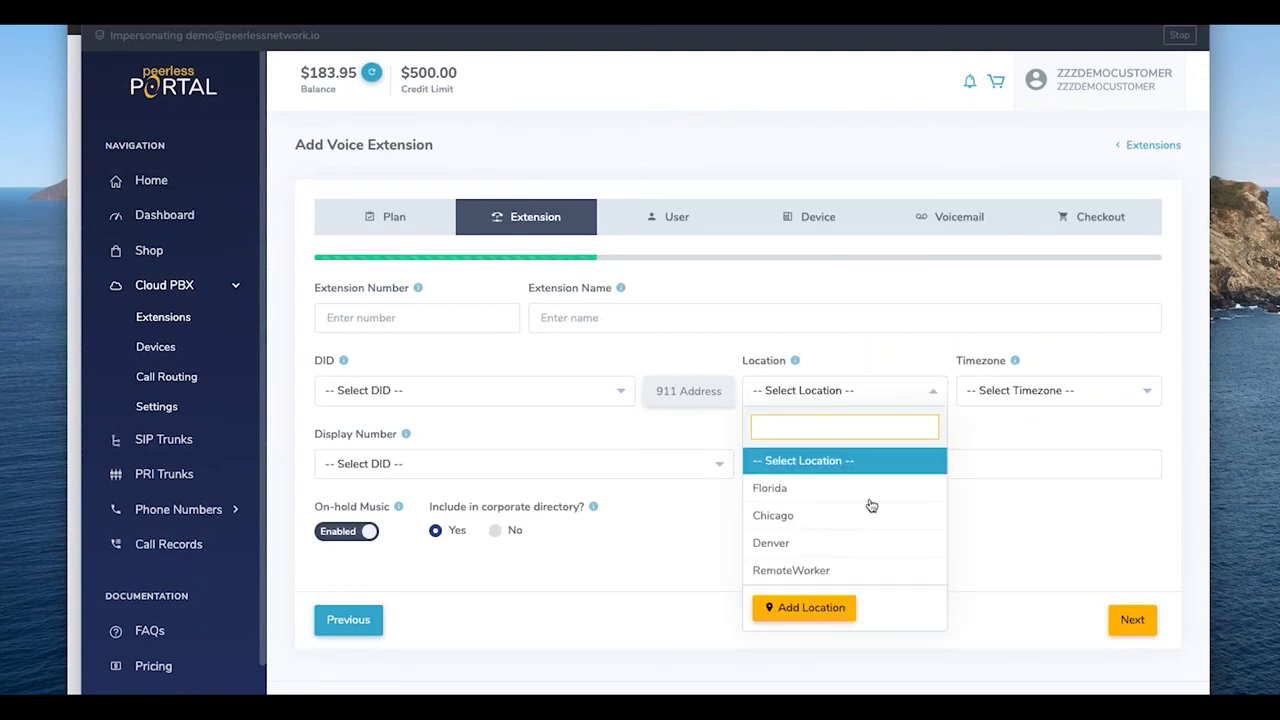
left_click(551, 400)
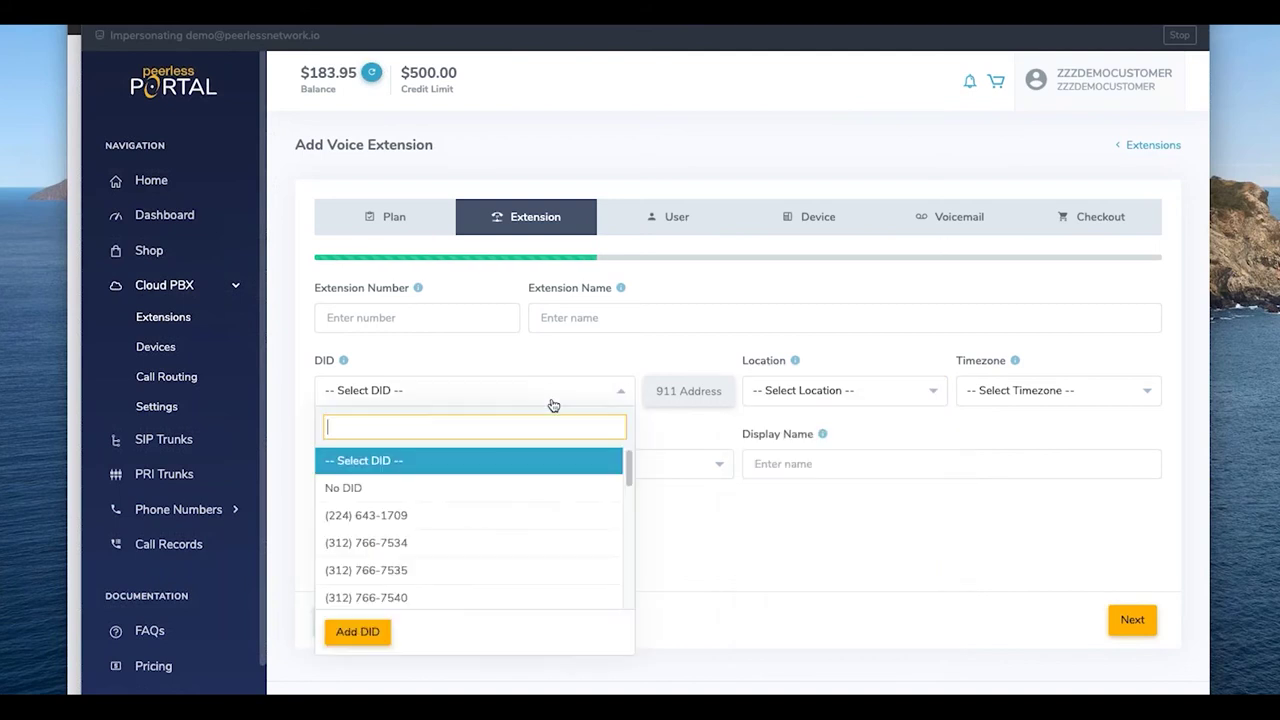
left_click(840, 536)
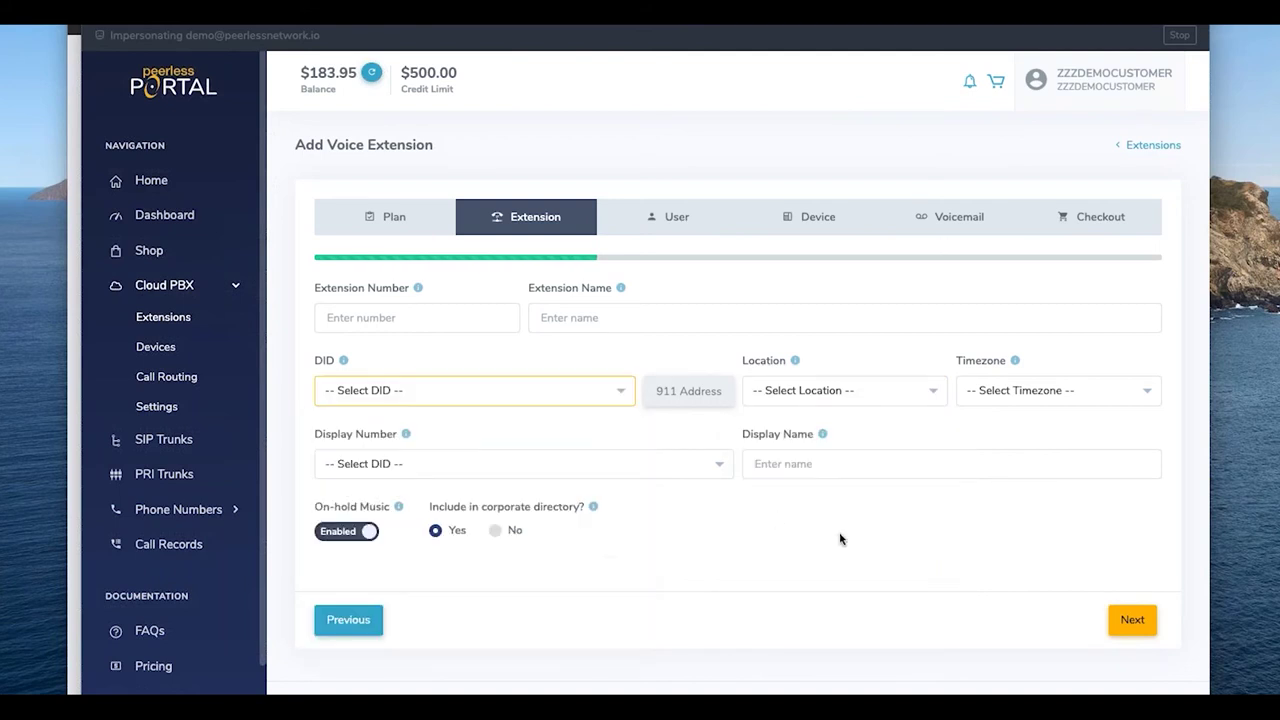
Step: Review the User, Device, Voicemail and Checkout stages of the new voice extension
left_click(700, 224)
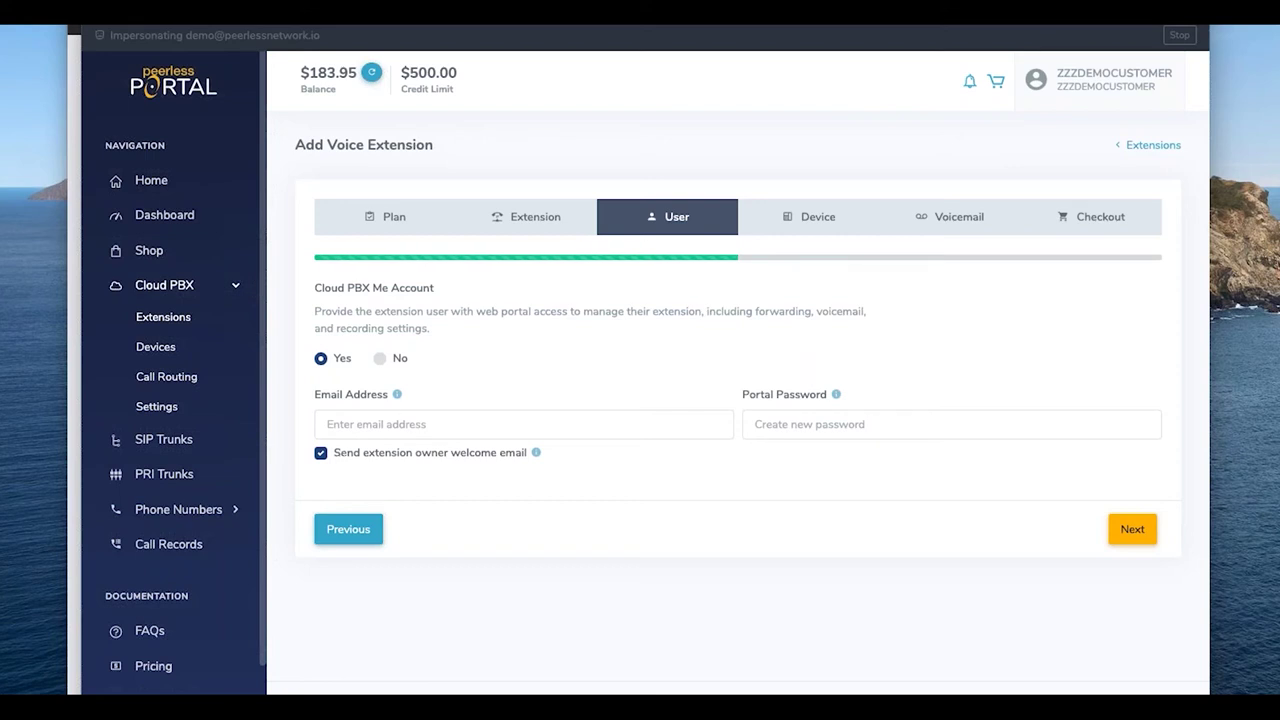
left_click(850, 224)
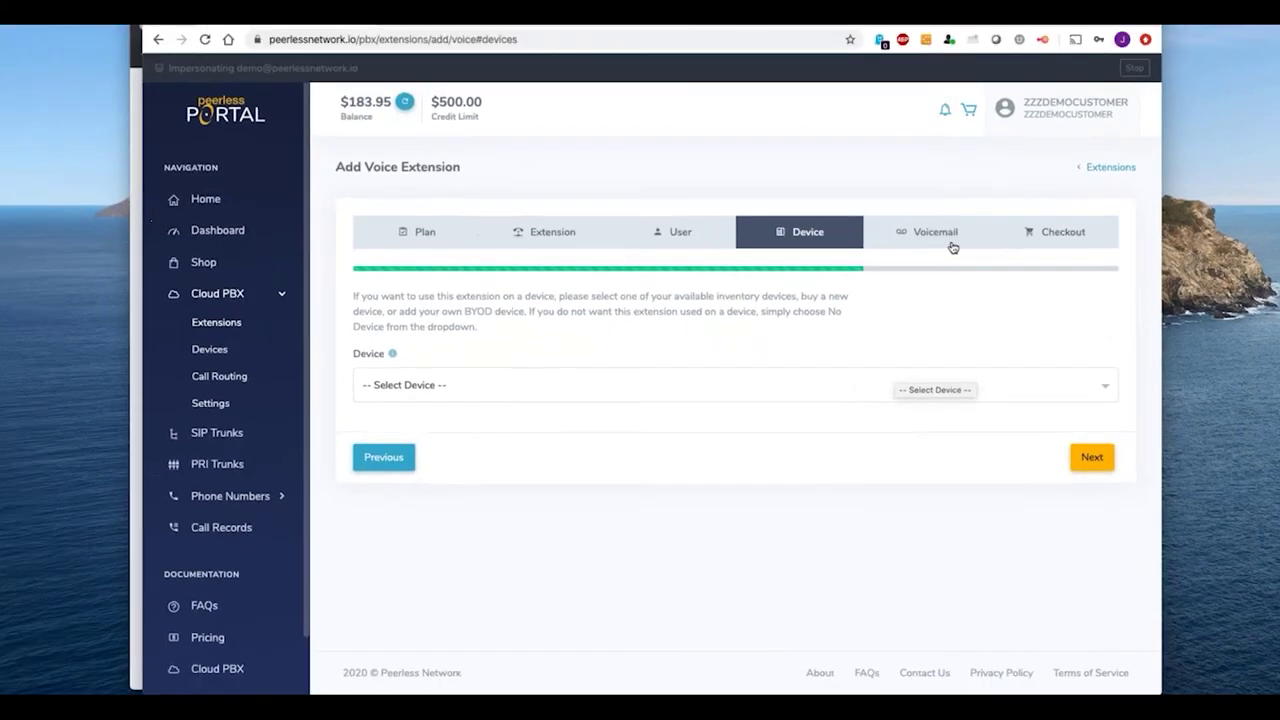
left_click(953, 247)
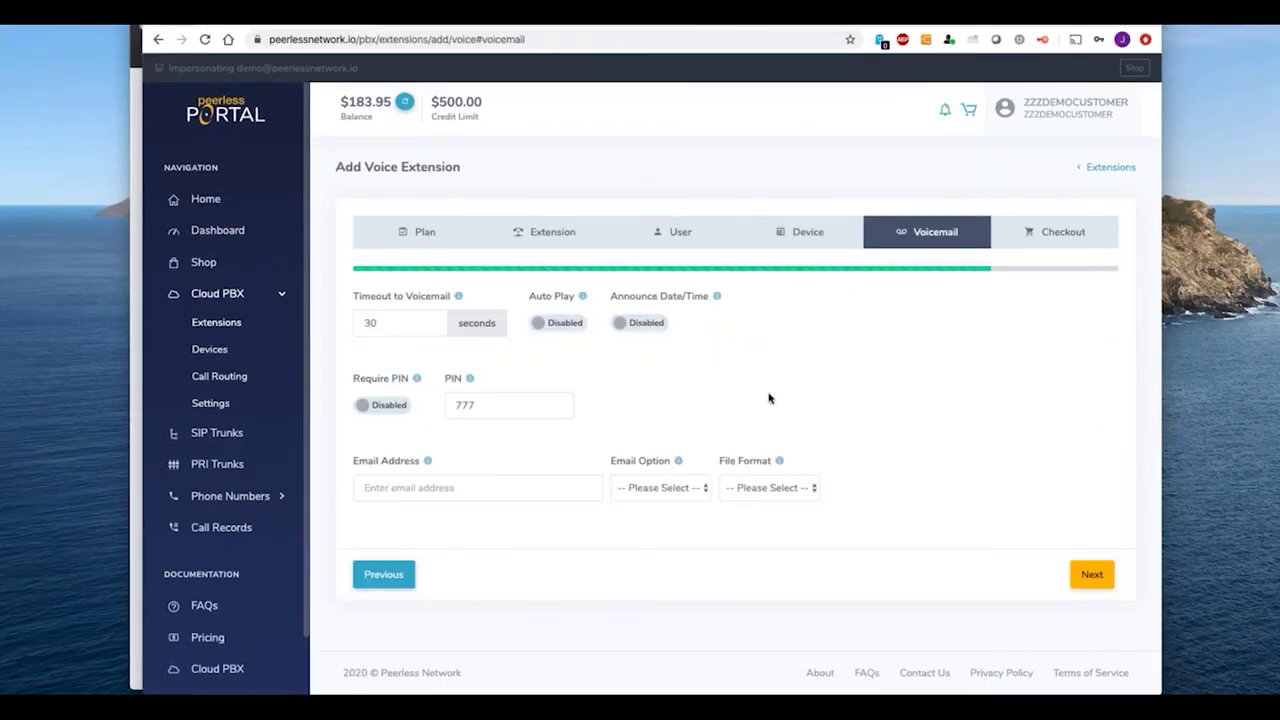
left_click(1030, 234)
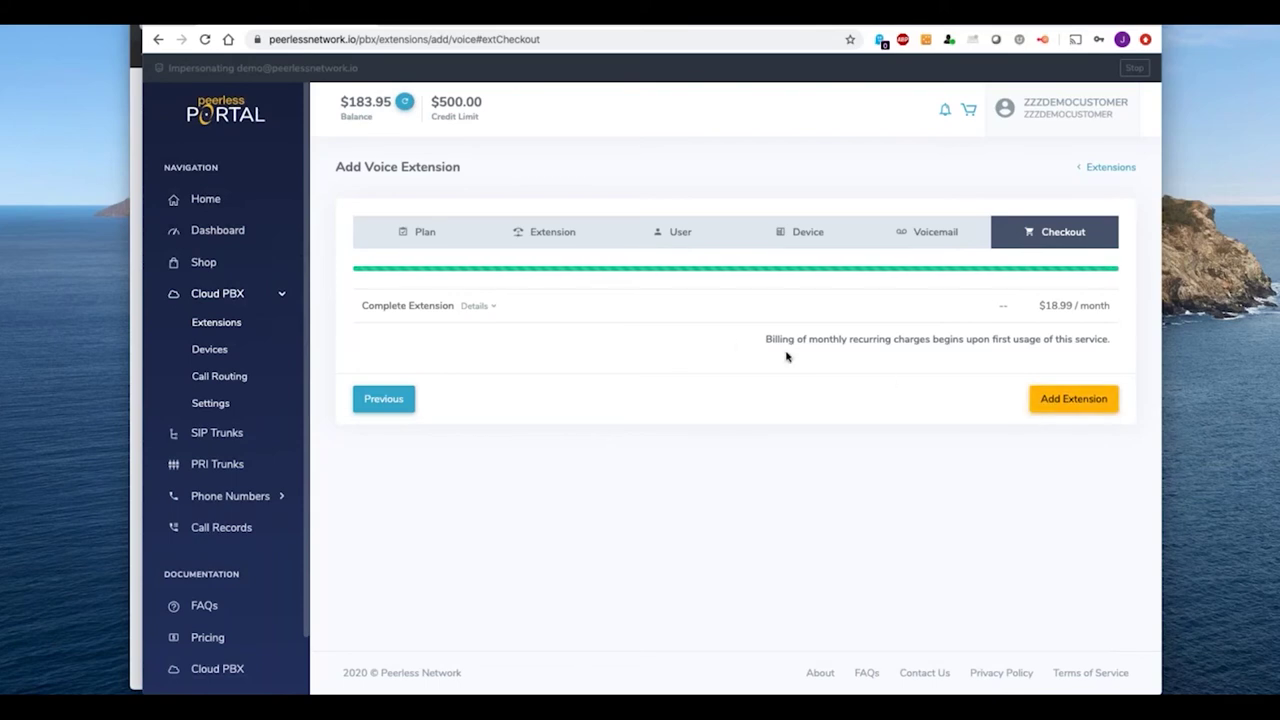
Step: Add one Polycom VVX 250(New) desk phone from the Cloud PBX Shop to the cart and assign it to extension 2237
left_click(222, 266)
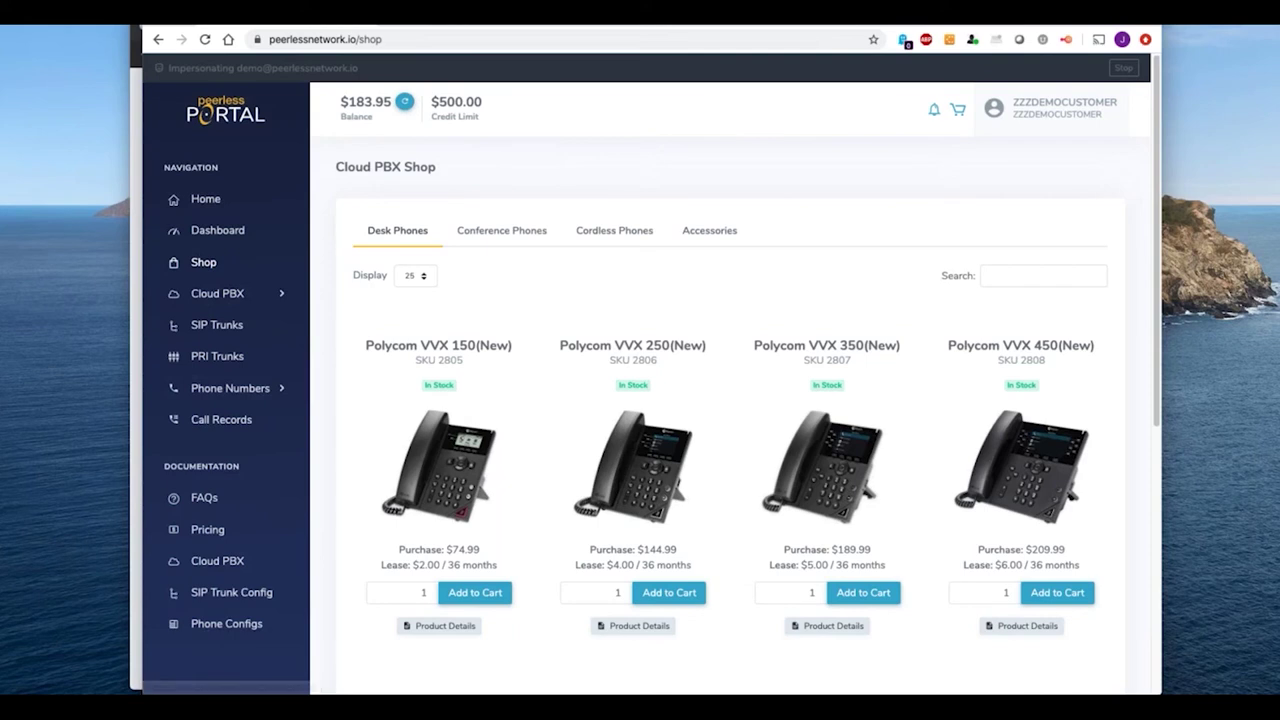
left_click(669, 592)
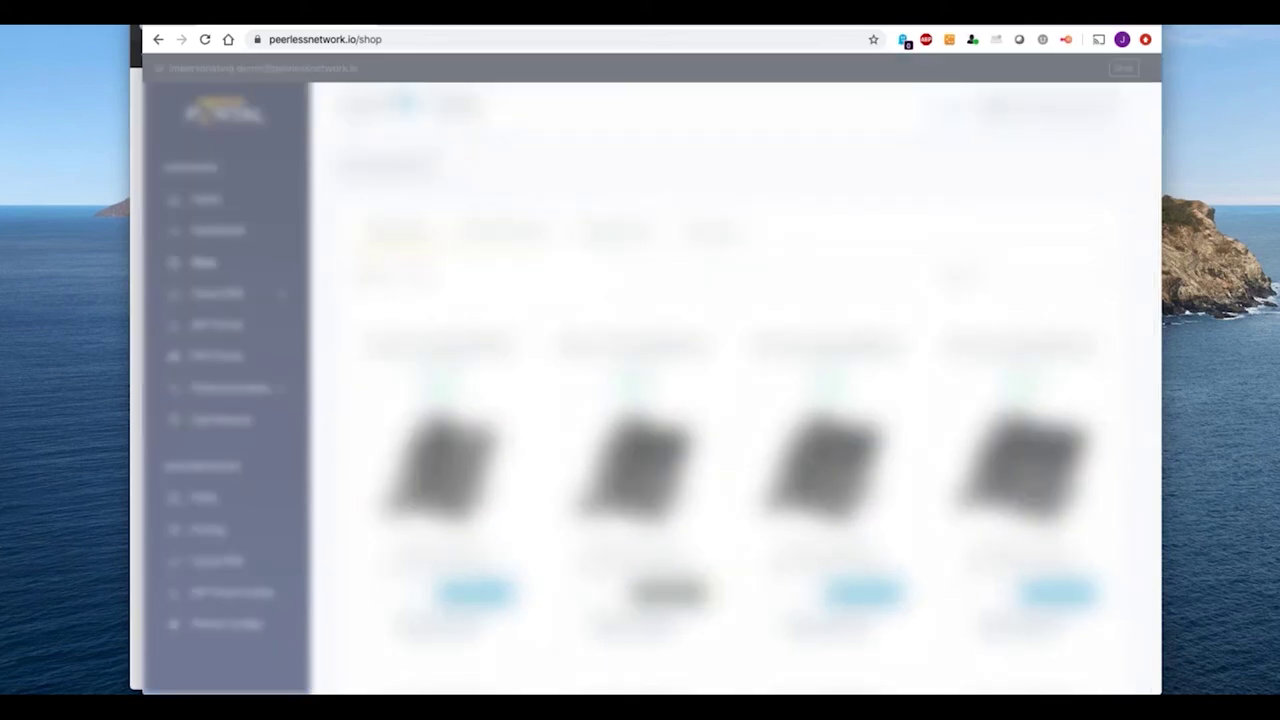
left_click(740, 390)
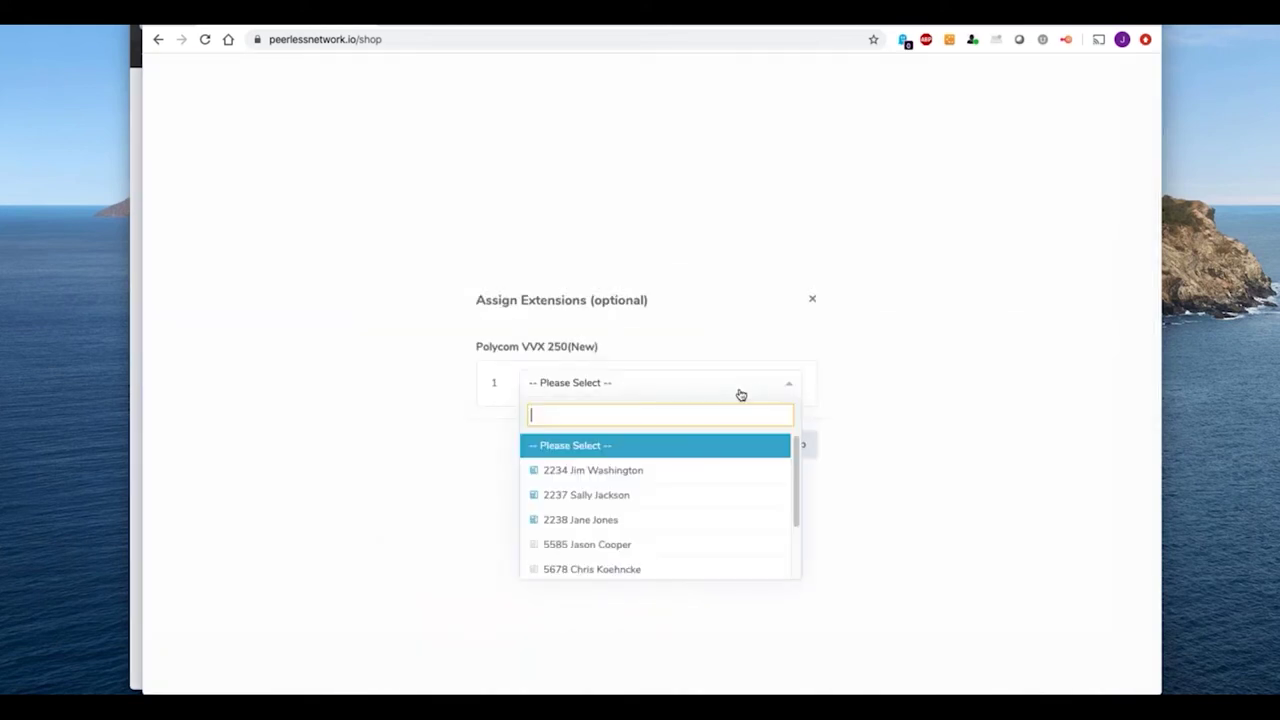
left_click(634, 497)
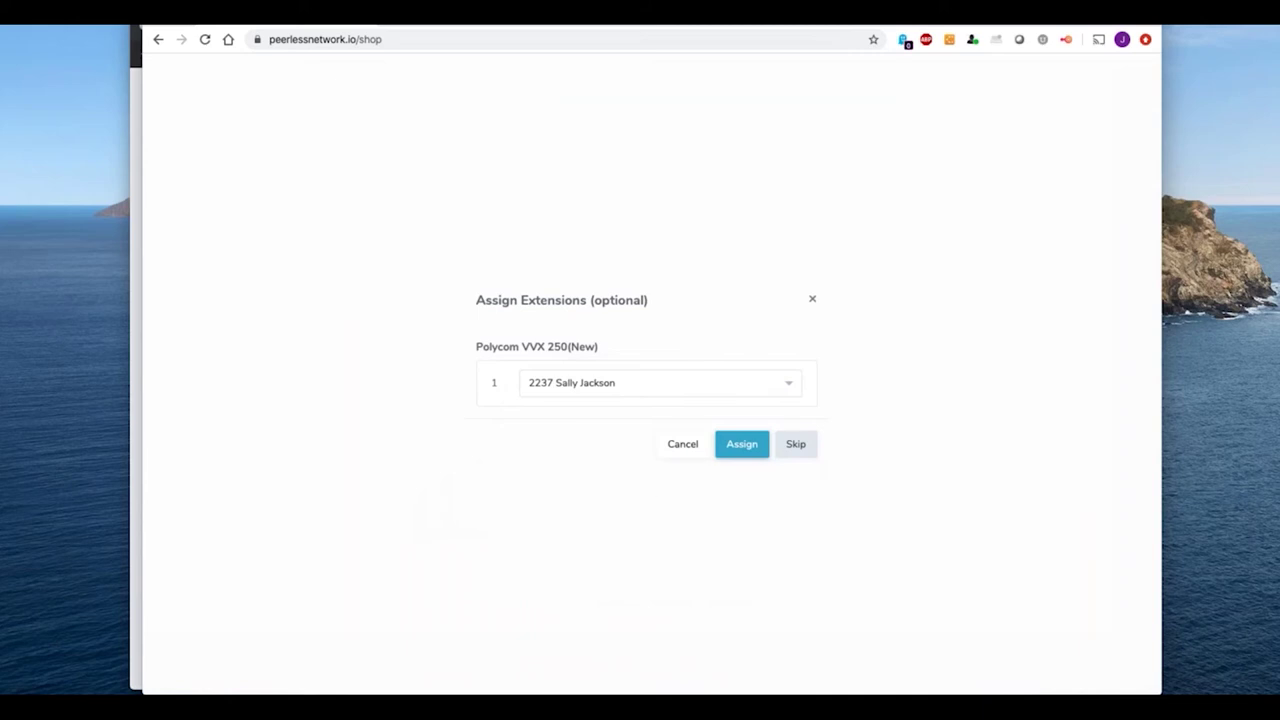
left_click(759, 455)
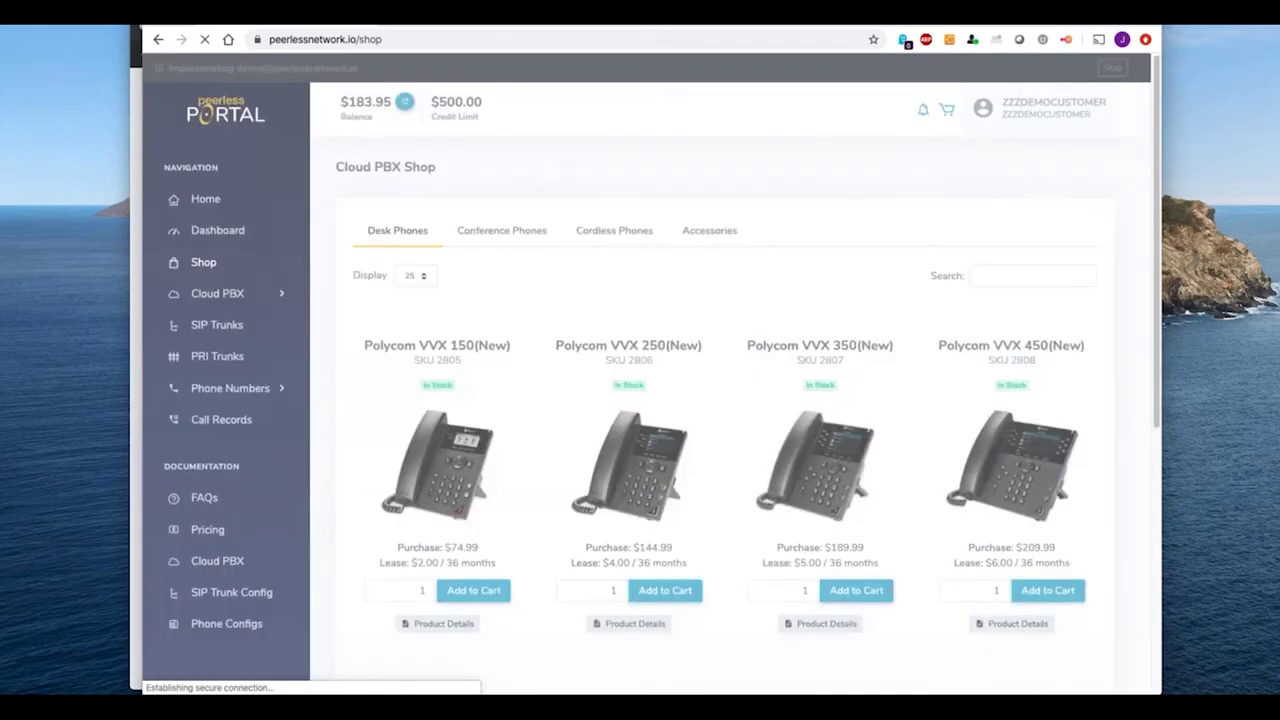
Step: Check out the cart with the order terms set to Lease and review the Shipping and Payment stages
left_click(1068, 270)
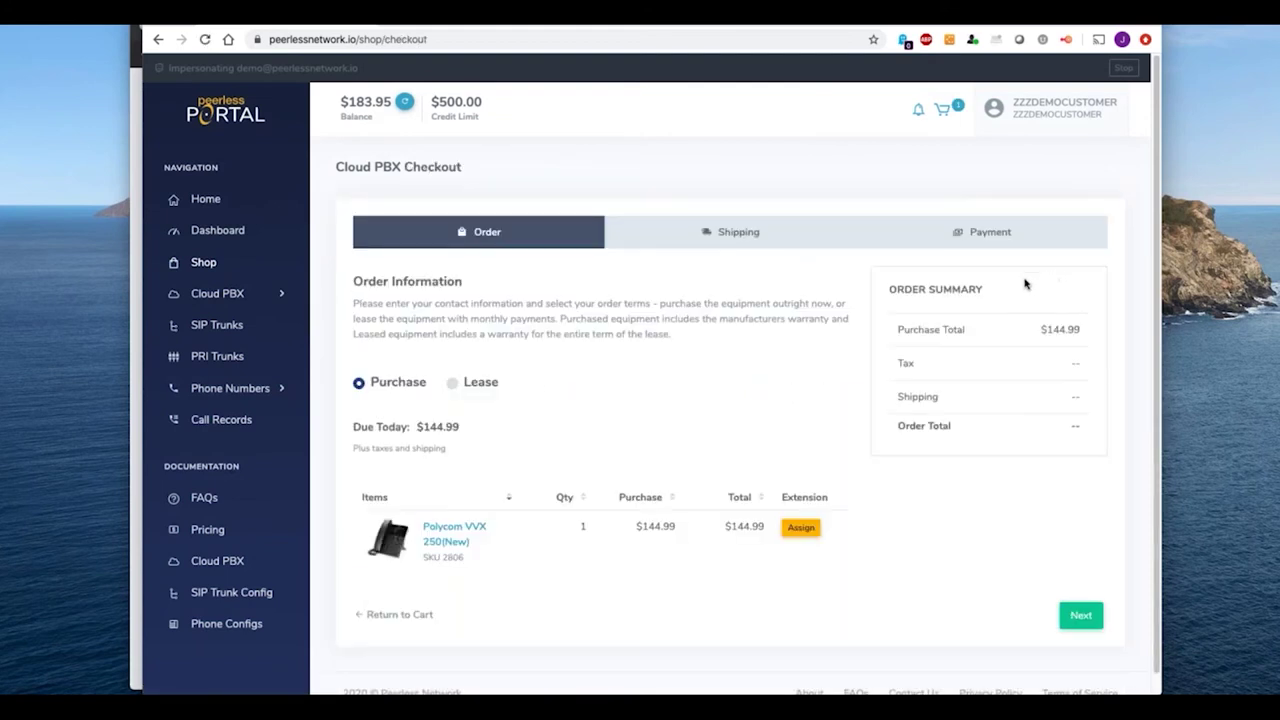
left_click(452, 382)
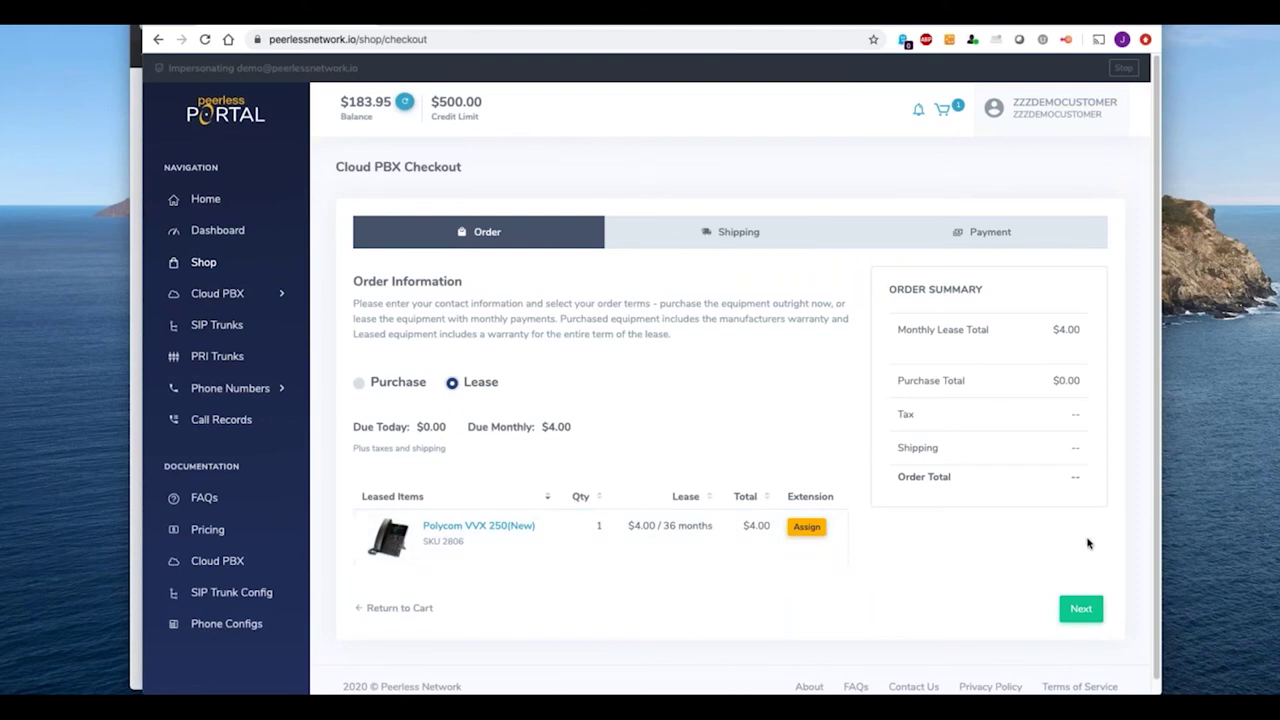
left_click(812, 244)
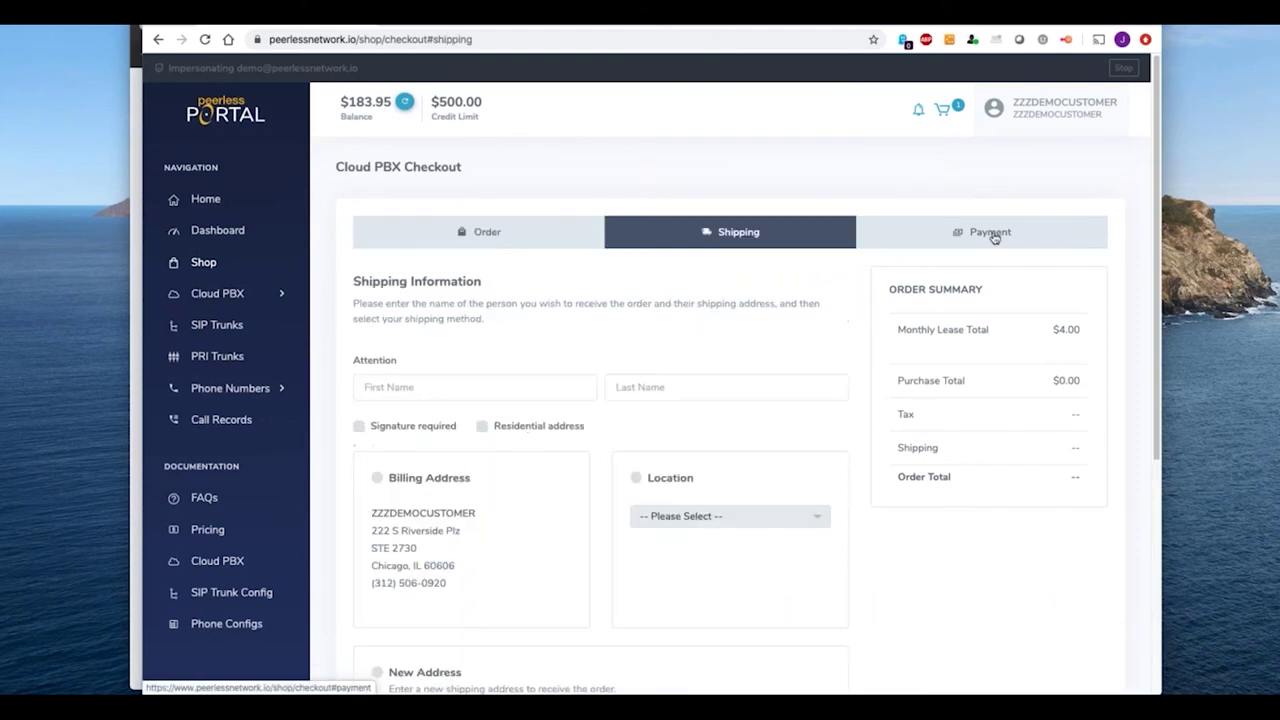
left_click(996, 236)
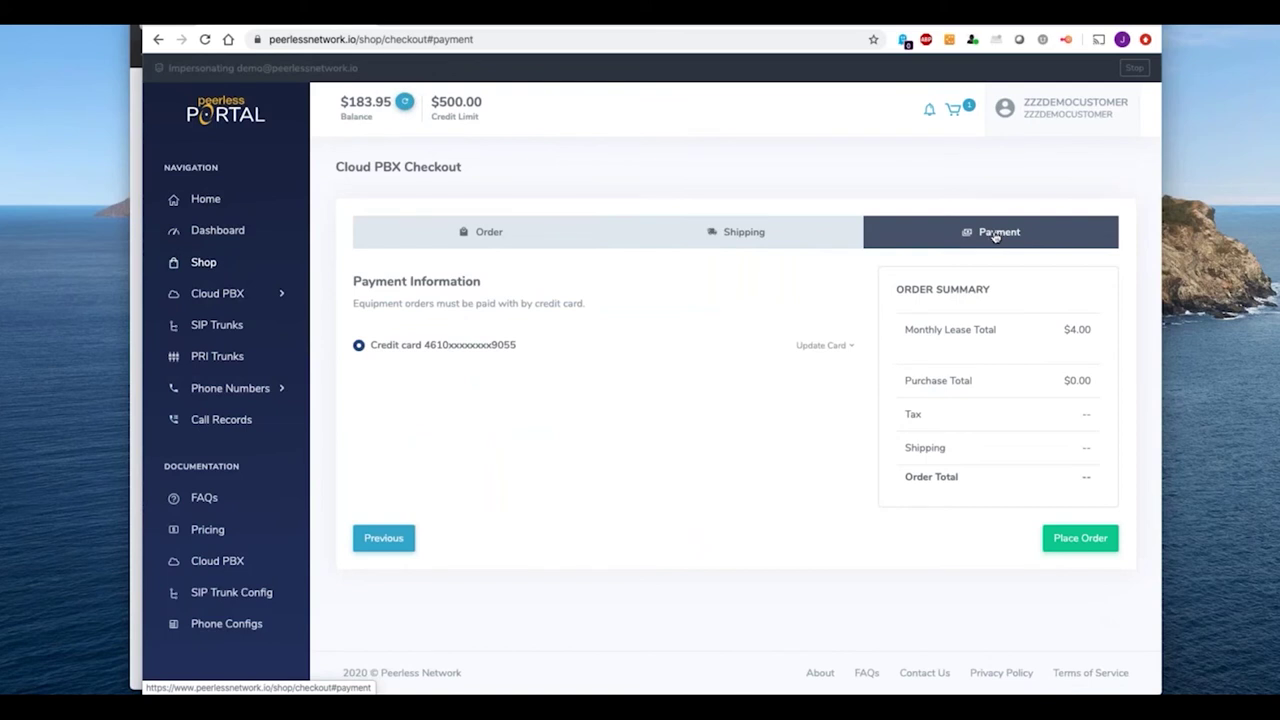